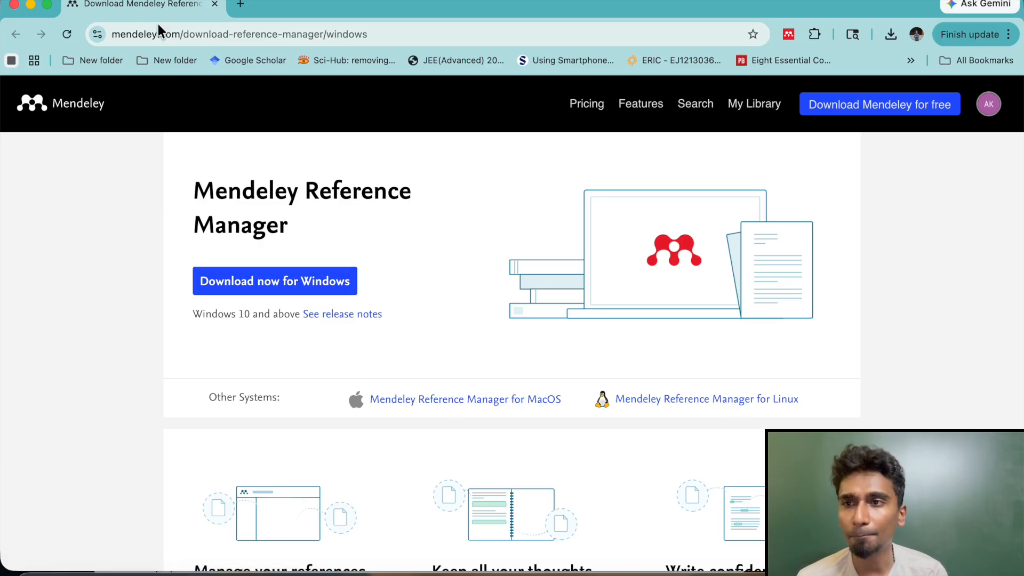
# Step: Switch to Mendeley Reference Manager, maximize its window and dismiss the file upload notification
pyautogui.click(117, 34)
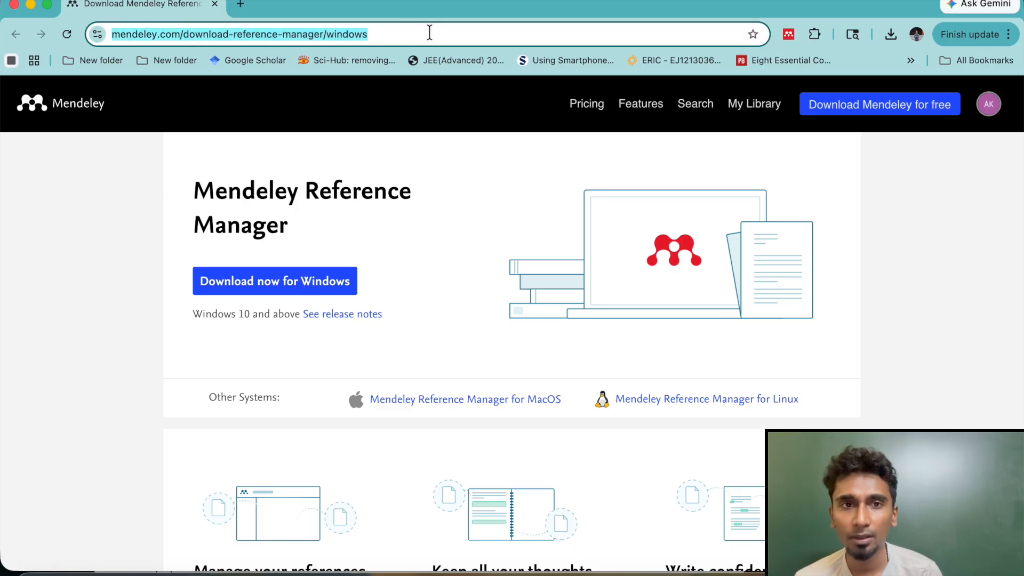
pyautogui.click(30, 5)
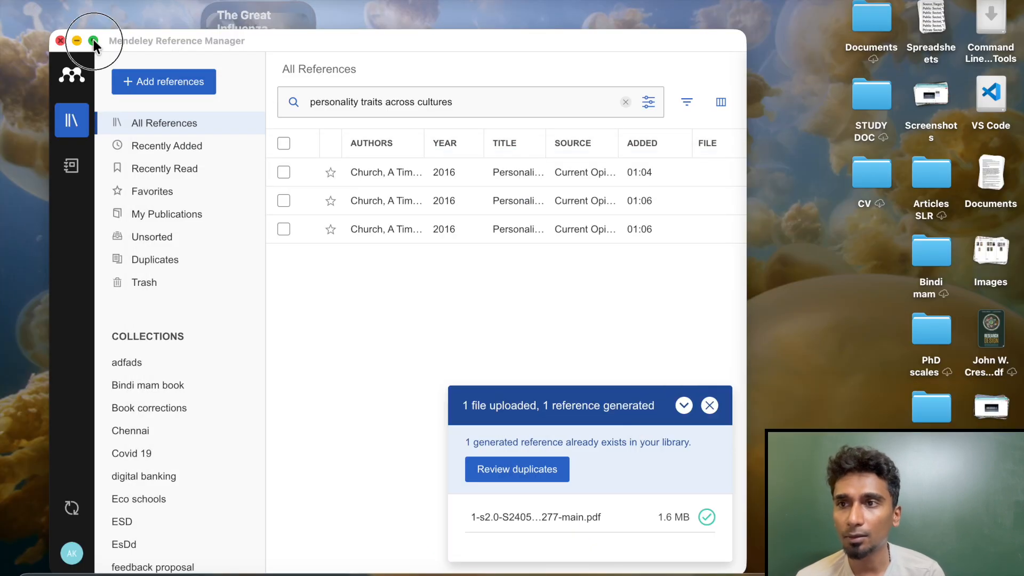
pyautogui.click(93, 39)
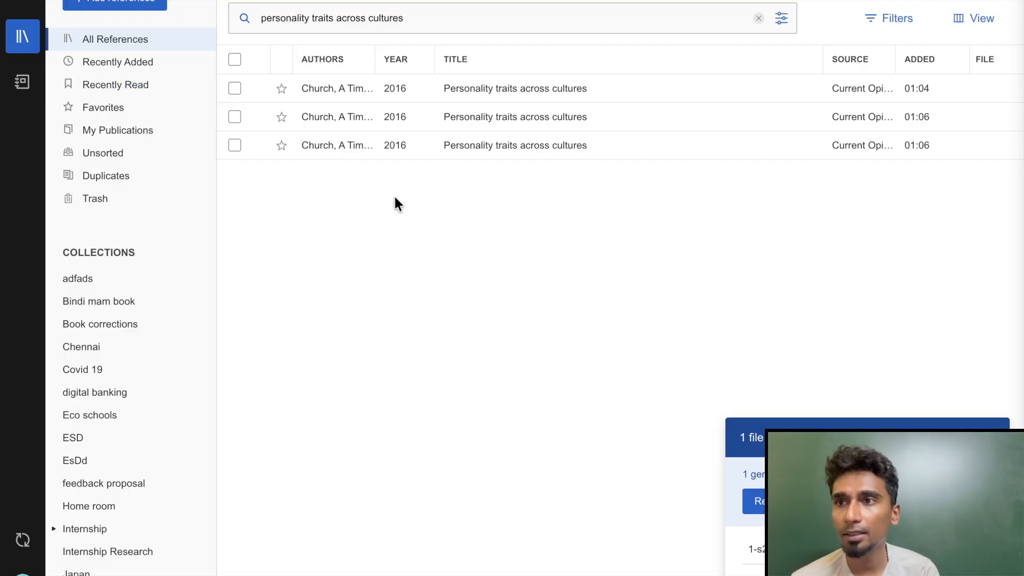
pyautogui.click(991, 437)
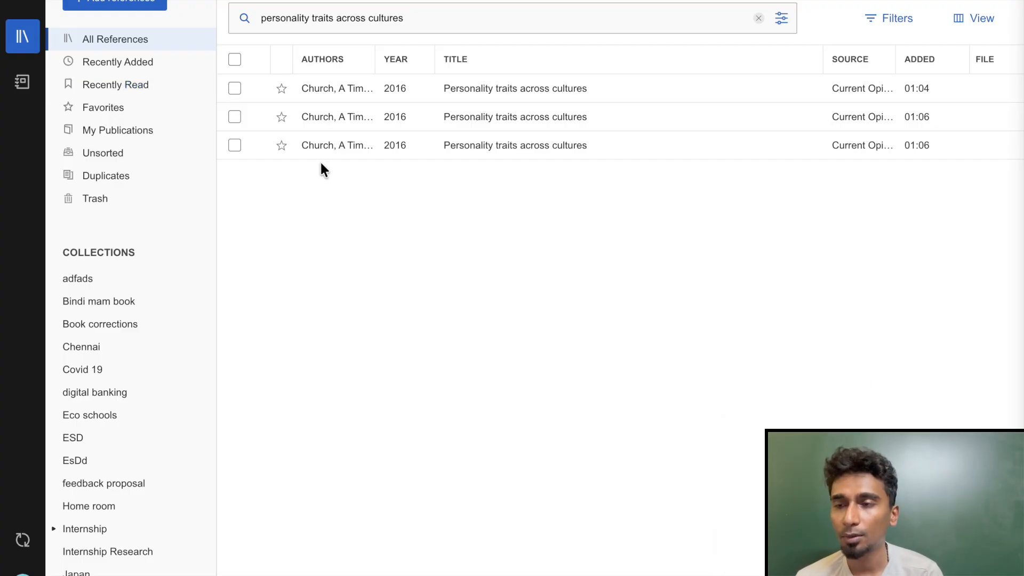
pyautogui.click(128, 133)
pyautogui.click(111, 46)
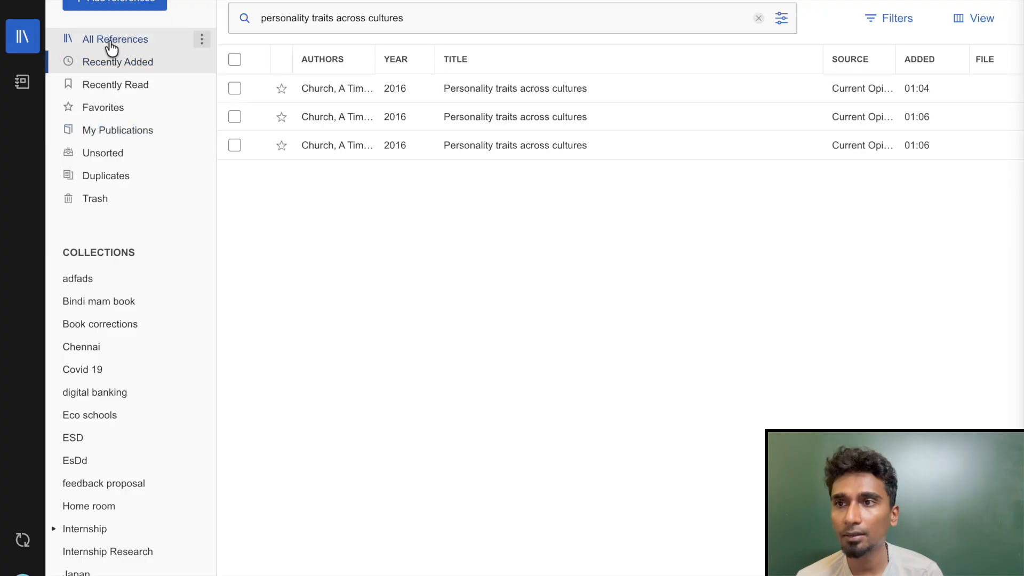
pyautogui.click(109, 42)
pyautogui.rightClick(108, 39)
pyautogui.click(313, 236)
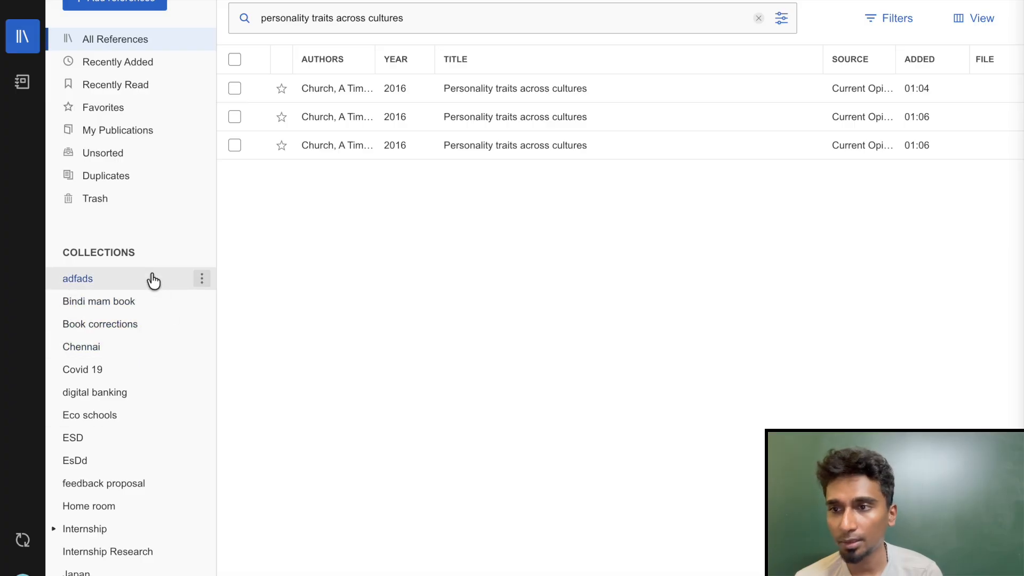
pyautogui.rightClick(131, 274)
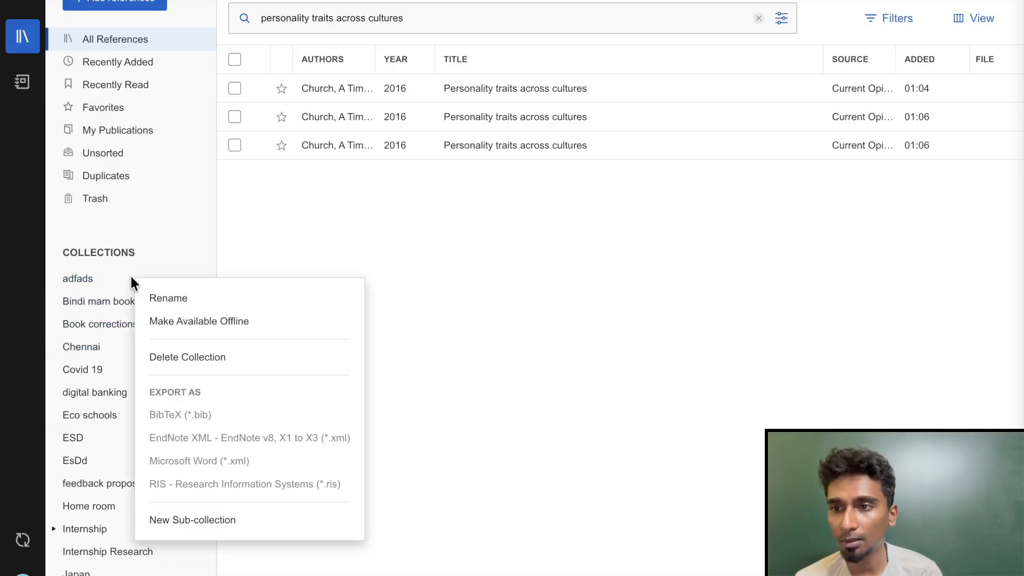
pyautogui.click(127, 252)
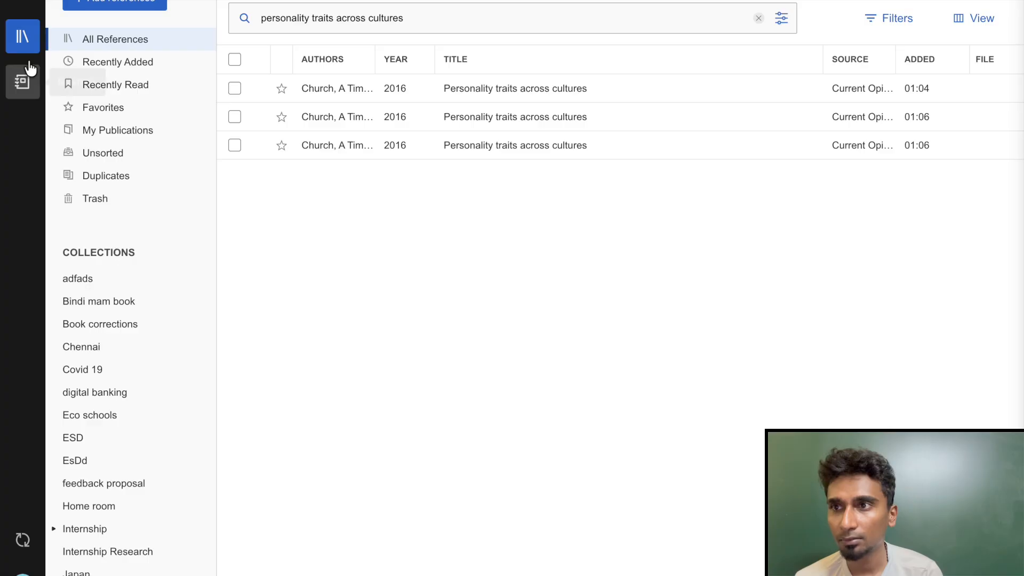
pyautogui.click(30, 32)
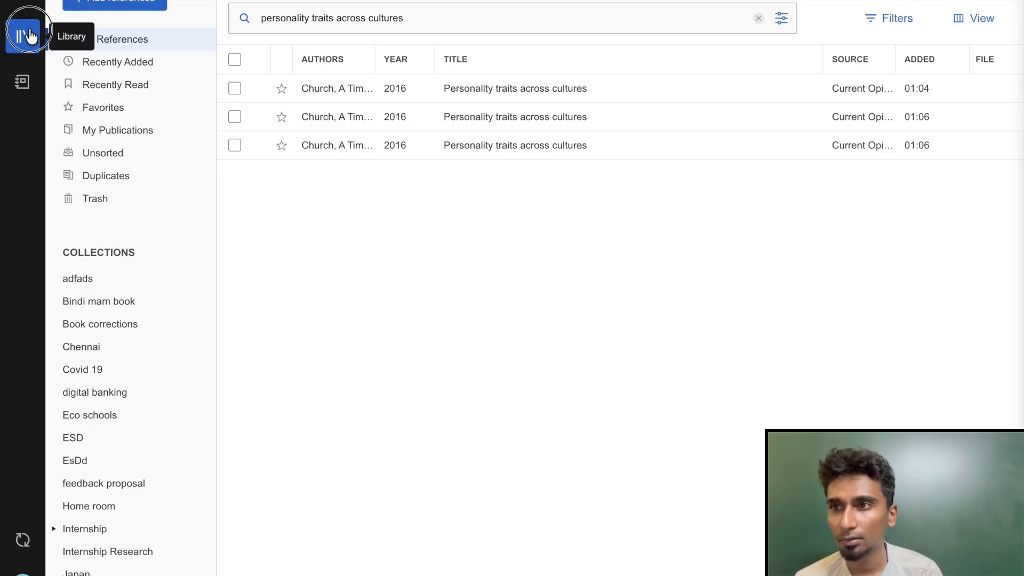
# Step: Create a collection named "New collection for recording" in the library
pyautogui.scroll(-1, 92, 155)
pyautogui.scroll(-6, 94, 159)
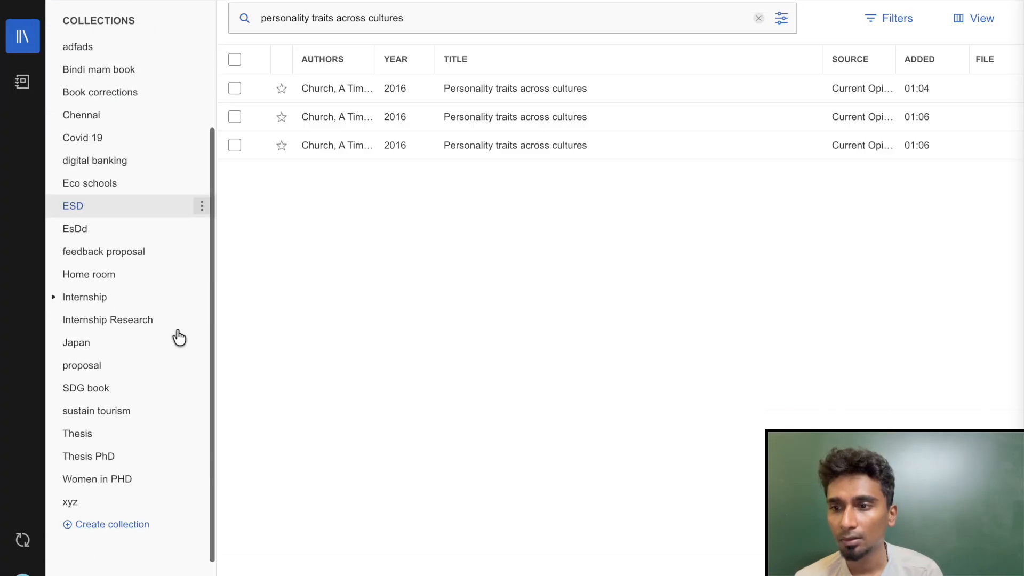
pyautogui.click(110, 462)
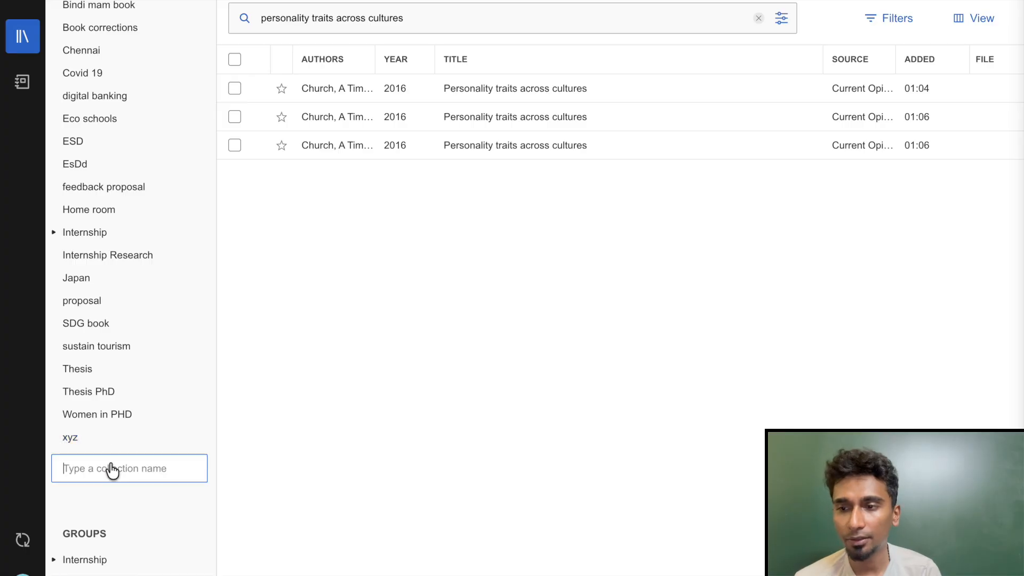
pyautogui.scroll(2, 89, 265)
pyautogui.scroll(5, 87, 265)
pyautogui.scroll(-7, 87, 265)
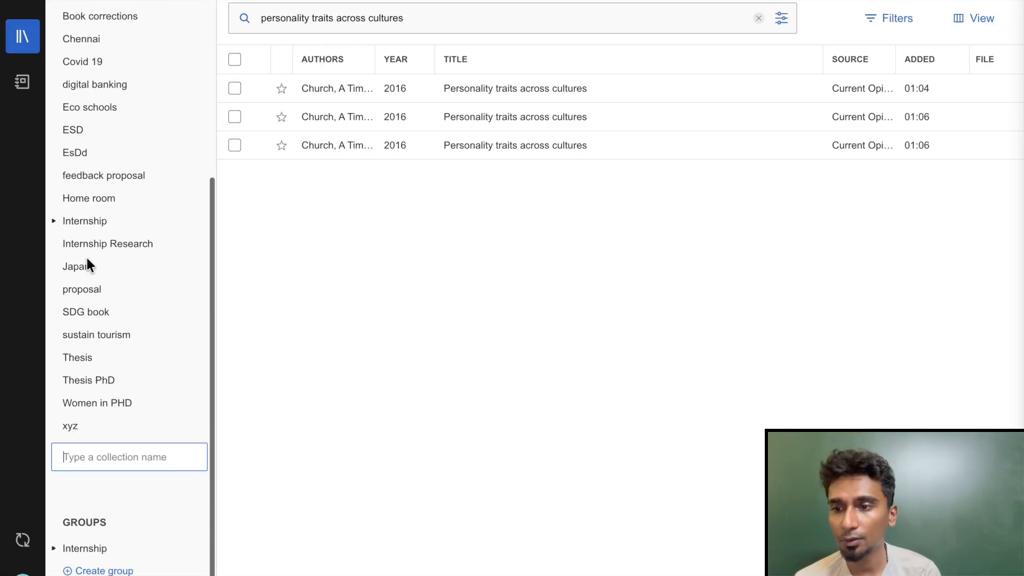
pyautogui.write('New cole')
pyautogui.press('BackSpace')
pyautogui.write('l')
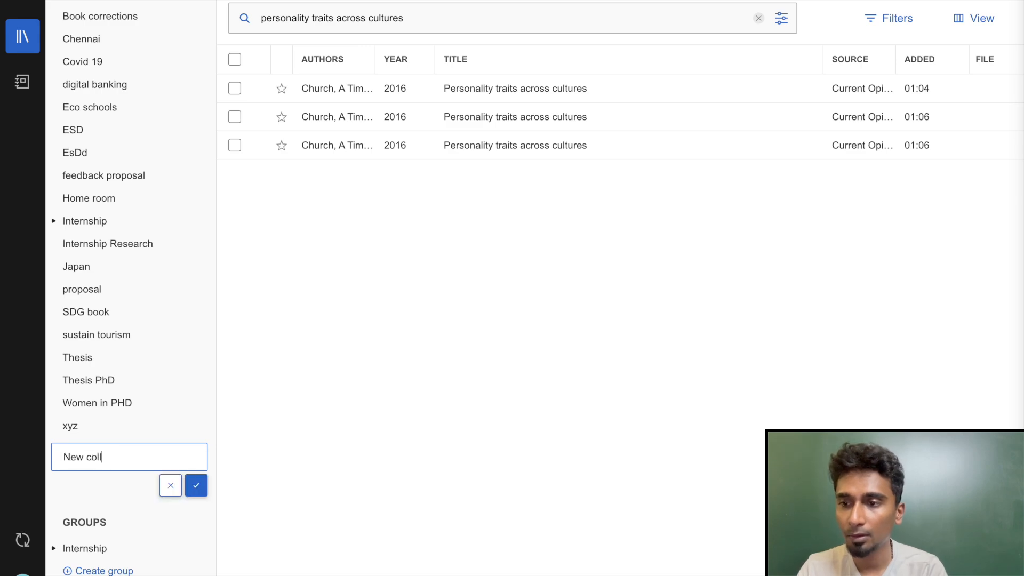
pyautogui.write('ection for recording')
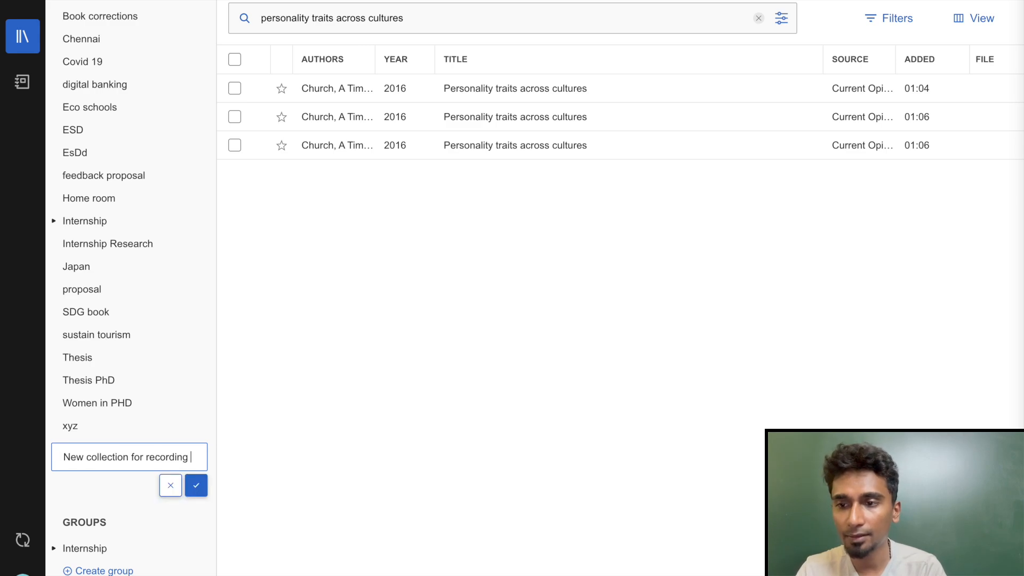
pyautogui.press('Return')
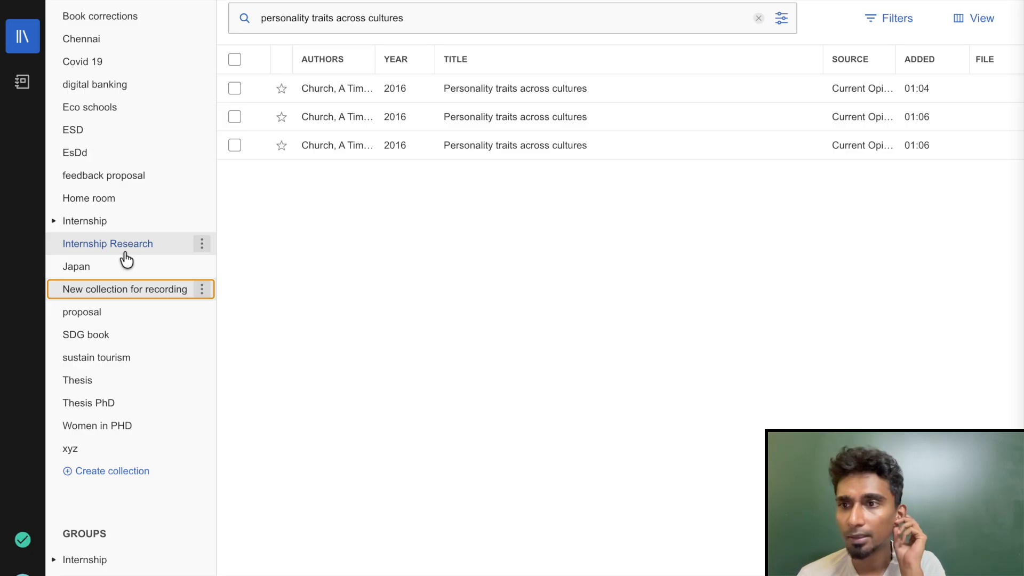
# Step: Open the "New collection for recording" collection and show the options for adding references
pyautogui.scroll(-1, 128, 325)
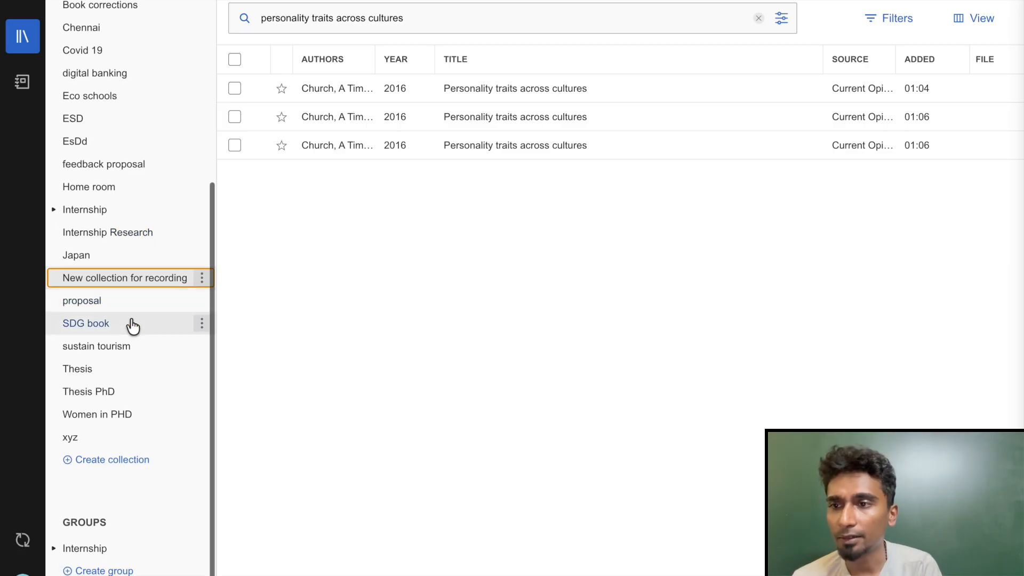
pyautogui.click(119, 278)
pyautogui.doubleClick(119, 278)
pyautogui.click(361, 255)
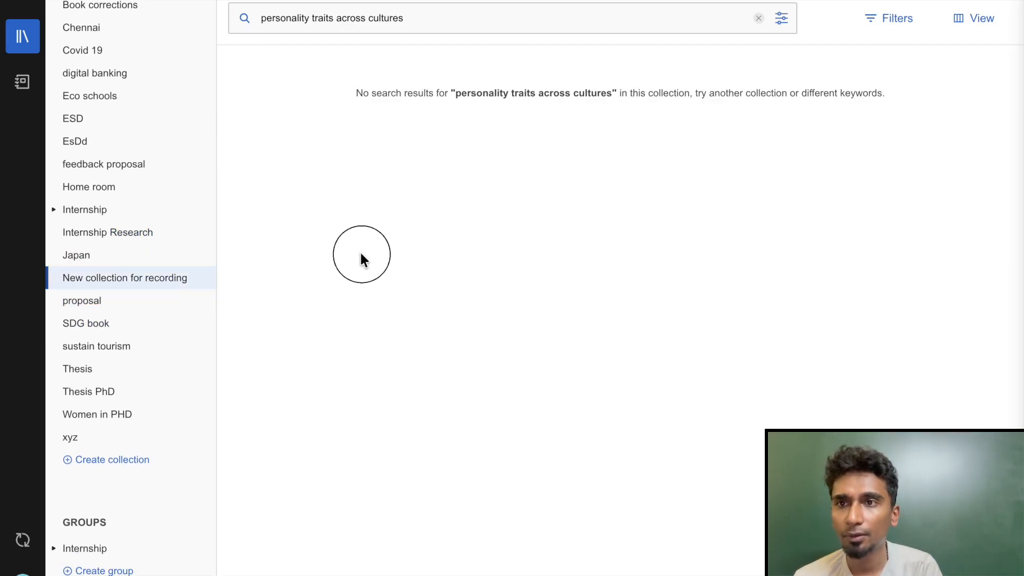
pyautogui.scroll(10, 59, 42)
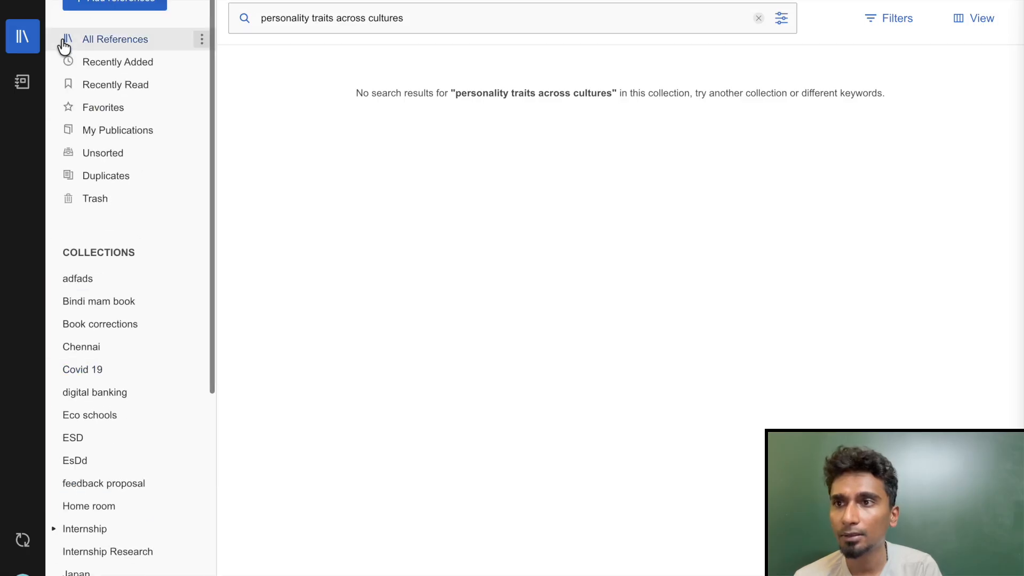
pyautogui.click(113, 5)
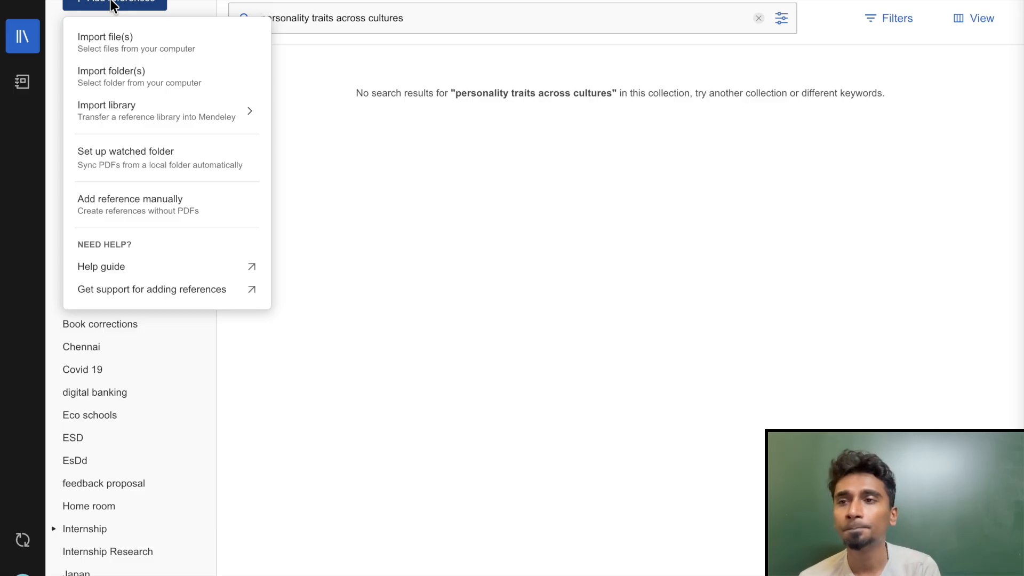
# Step: Restore the Mendeley window to its smaller size, switch to Chrome and open scholar.google.com in a new tab
pyautogui.click(47, 3)
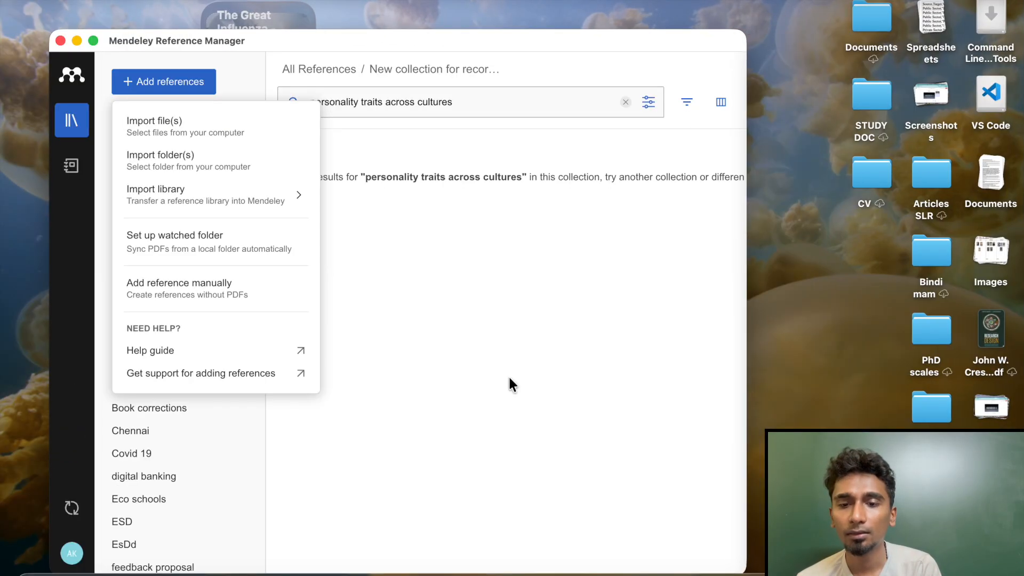
pyautogui.moveTo(427, 557)
pyautogui.click(387, 554)
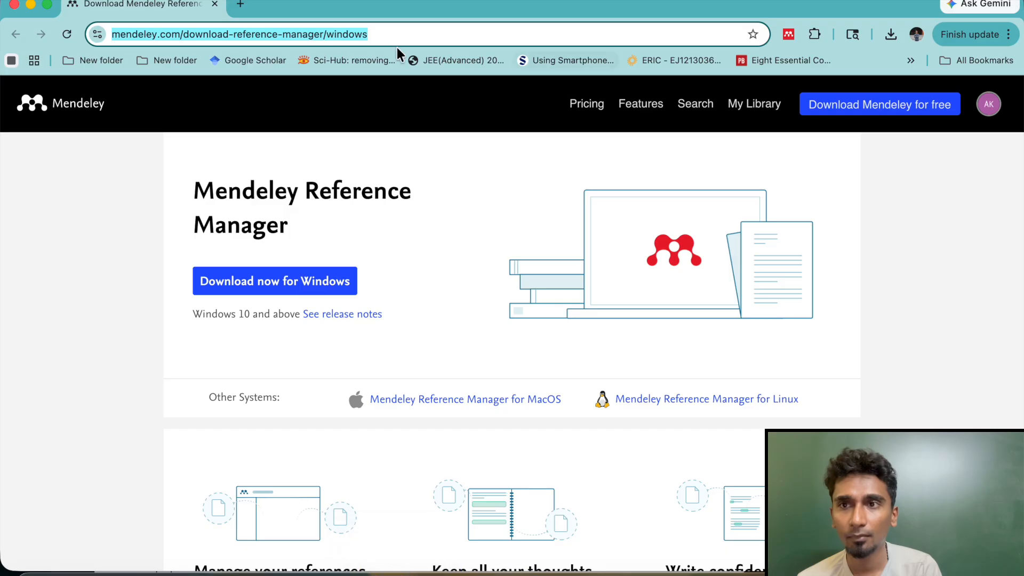
pyautogui.click(239, 5)
pyautogui.write('scholar.google.com')
pyautogui.press('Return')
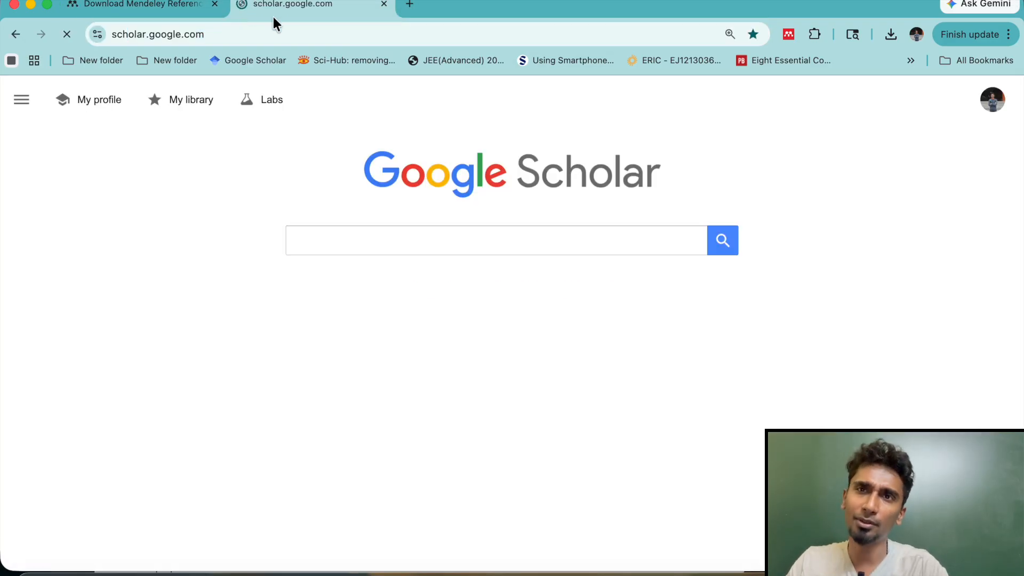
# Step: Search Google Scholar for "paper on personality traits" and open the 2016 article "Personality traits across cultures"
pyautogui.click(354, 236)
pyautogui.click(354, 264)
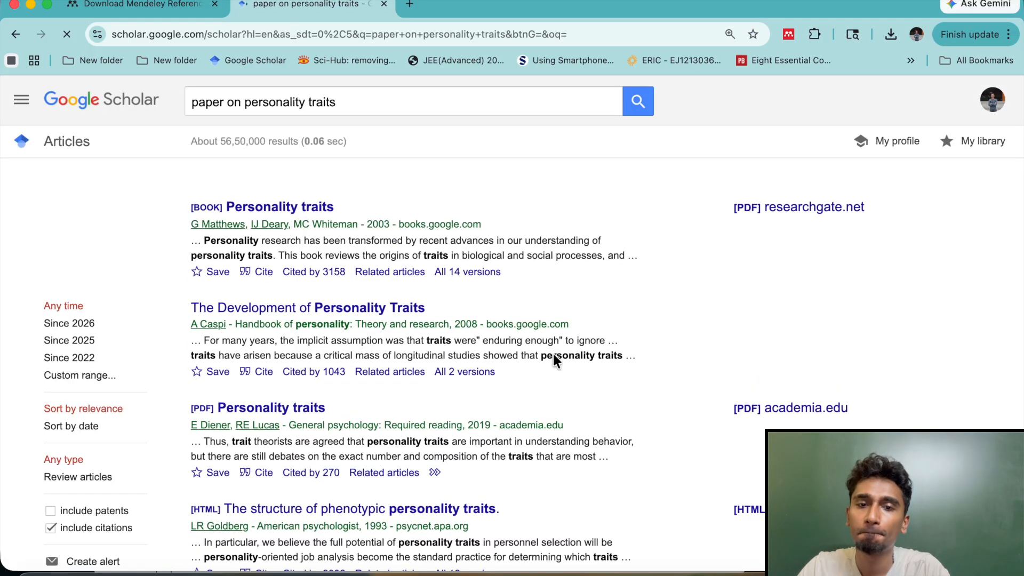
pyautogui.scroll(-10, 584, 409)
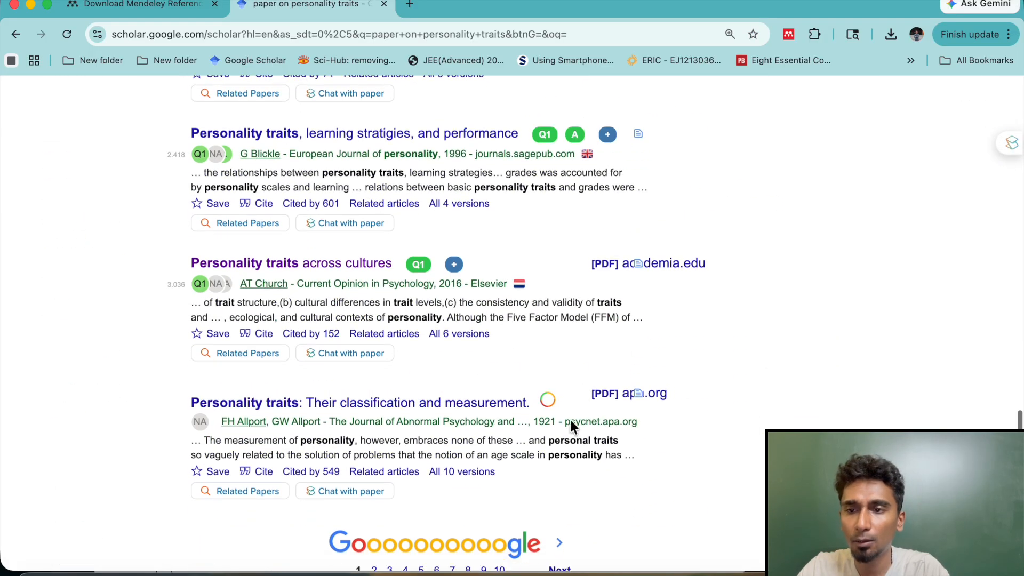
pyautogui.scroll(3, 489, 403)
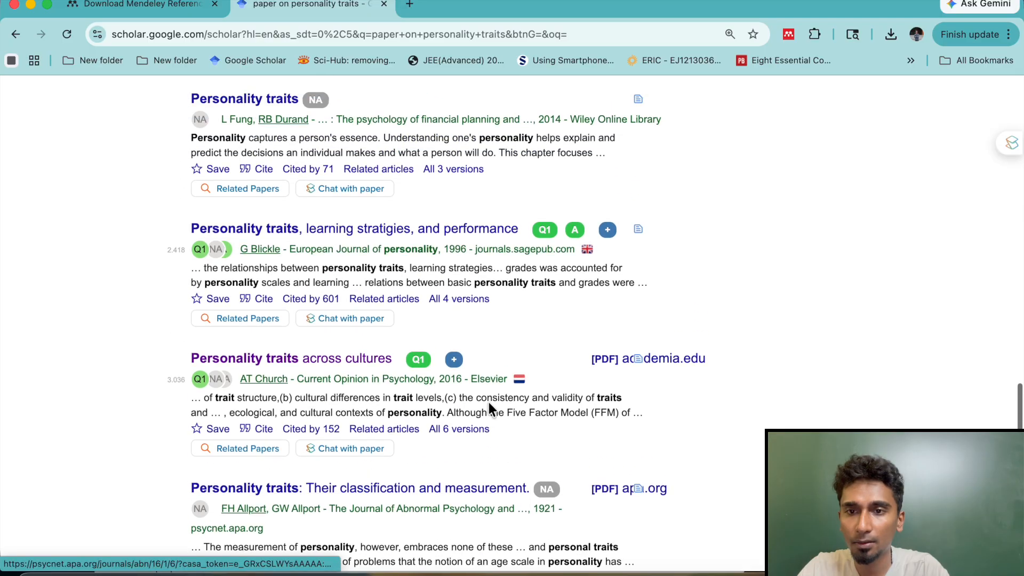
pyautogui.click(336, 359)
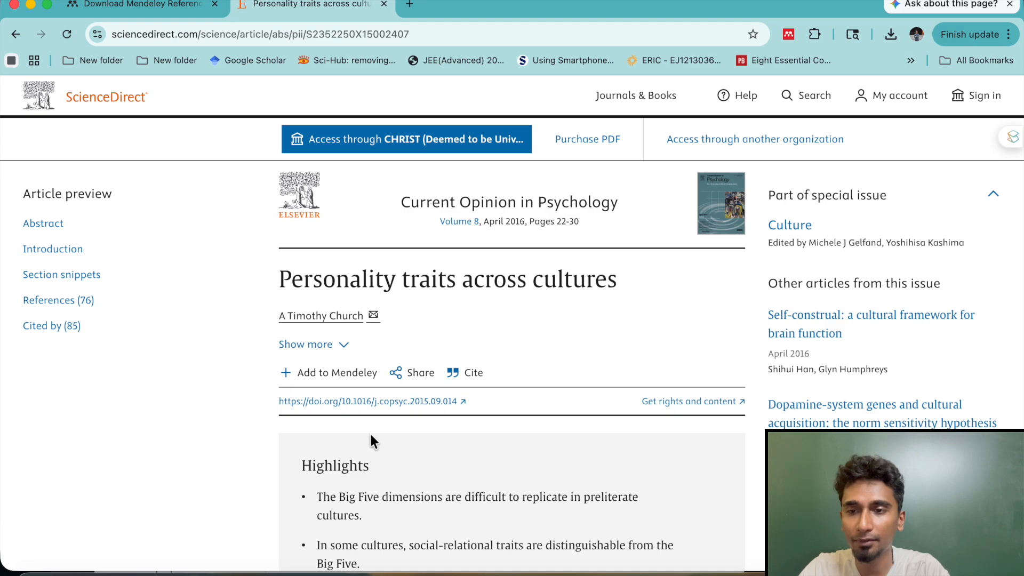
pyautogui.rightClick(359, 400)
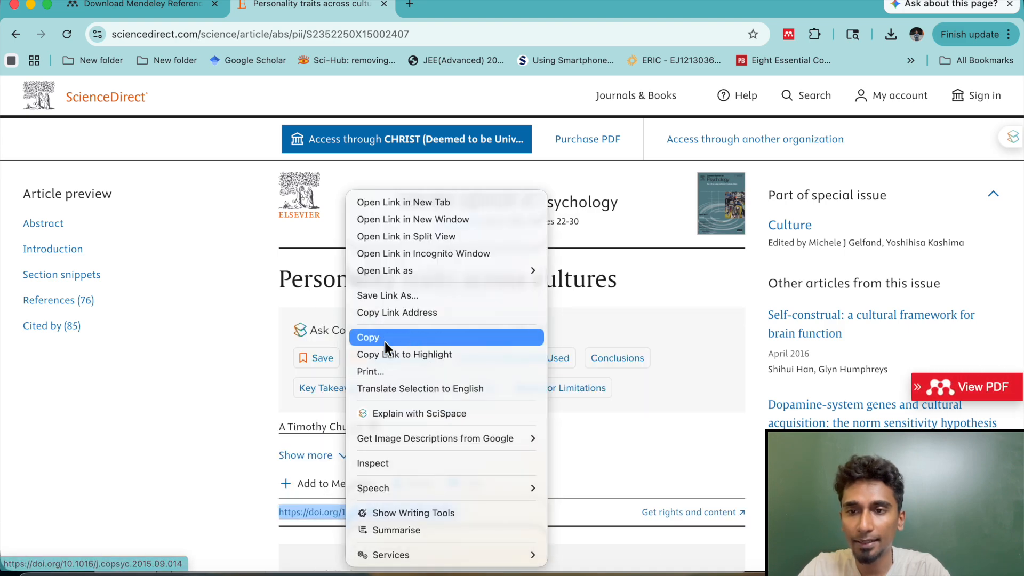
pyautogui.click(385, 339)
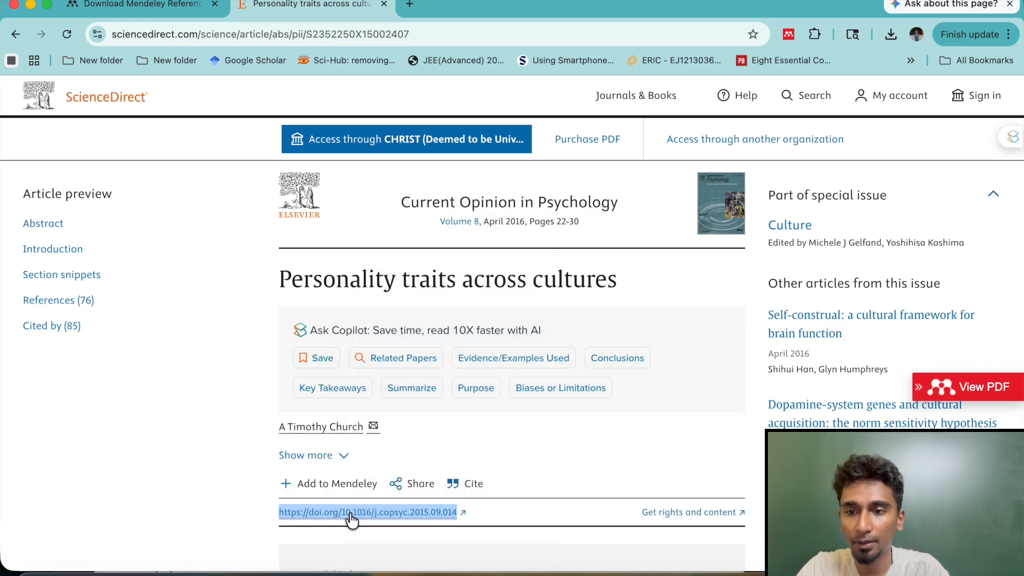
pyautogui.click(353, 486)
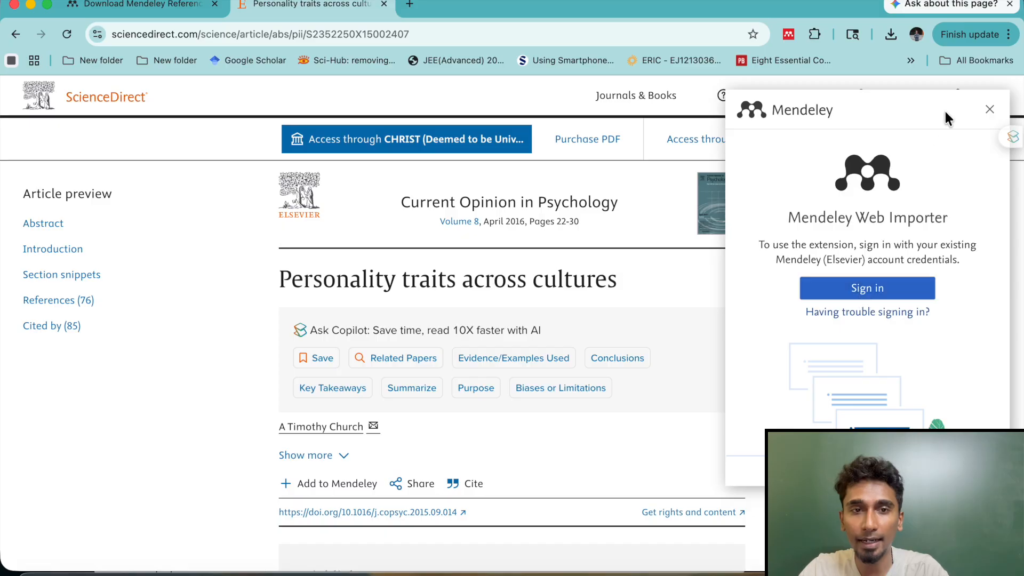
pyautogui.click(991, 111)
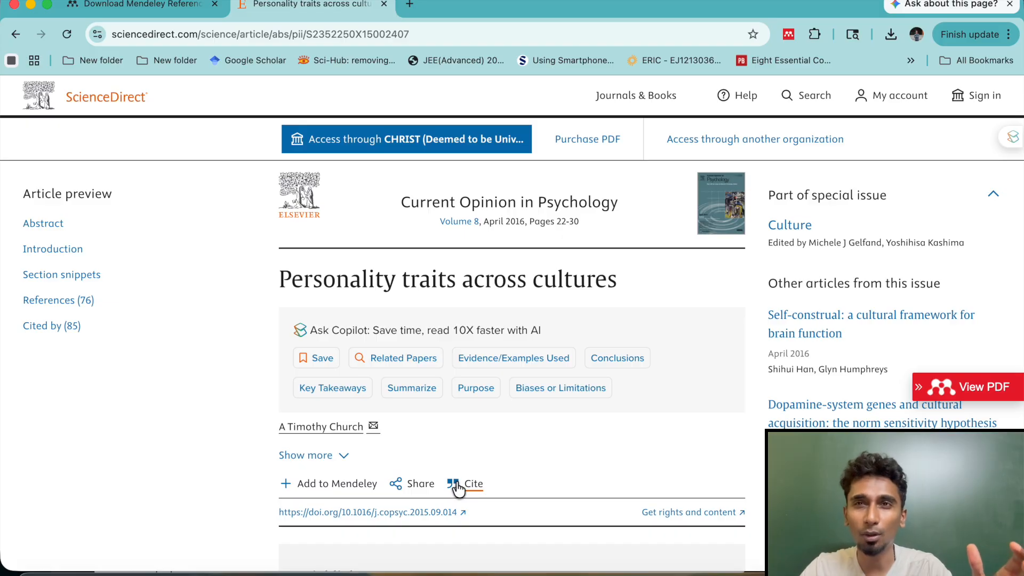
pyautogui.rightClick(409, 522)
pyautogui.click(442, 335)
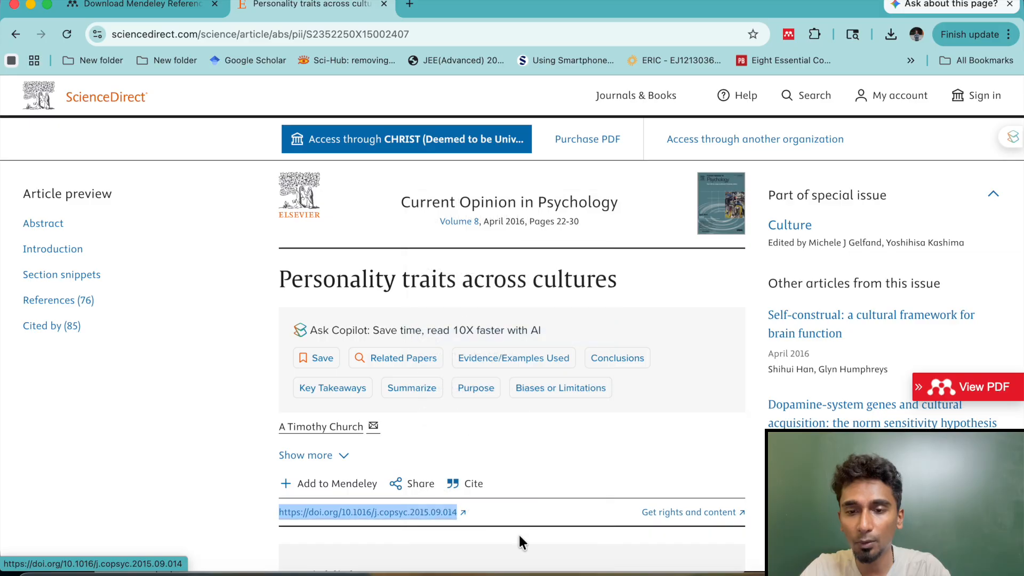
pyautogui.click(614, 552)
pyautogui.click(237, 136)
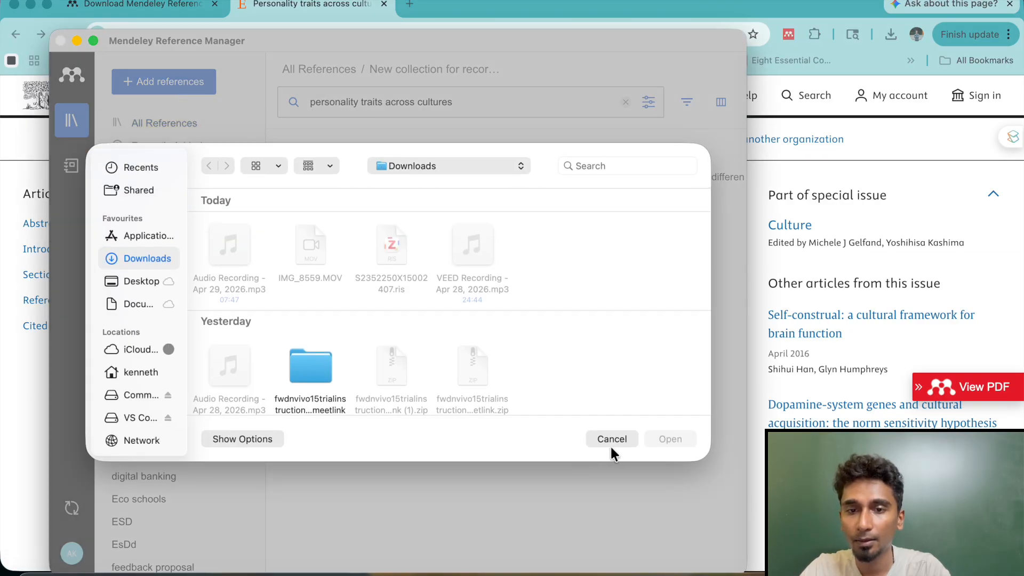
pyautogui.click(611, 442)
pyautogui.click(176, 84)
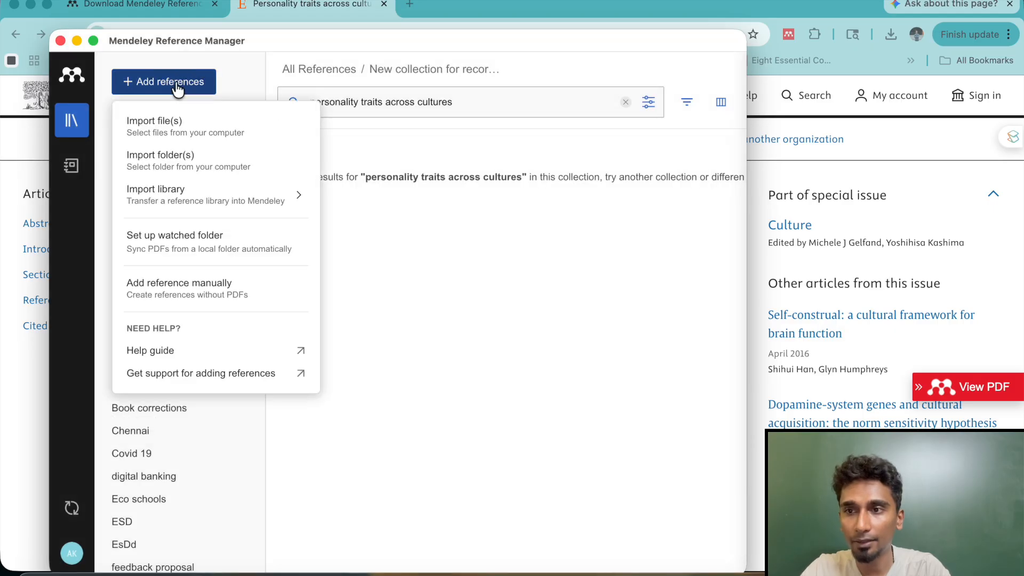
pyautogui.click(190, 302)
pyautogui.click(382, 148)
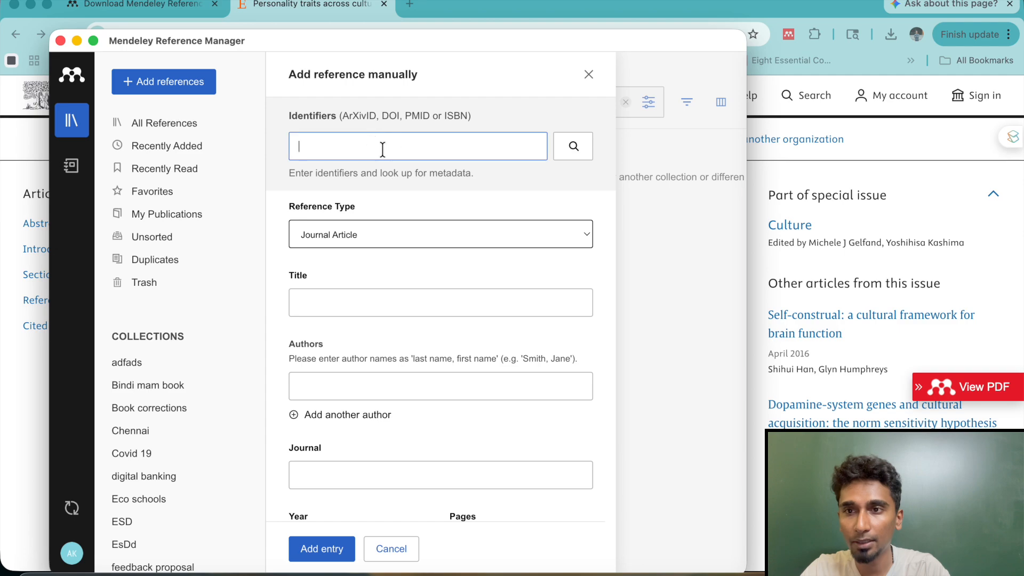
pyautogui.press('cmd+v')
pyautogui.click(572, 155)
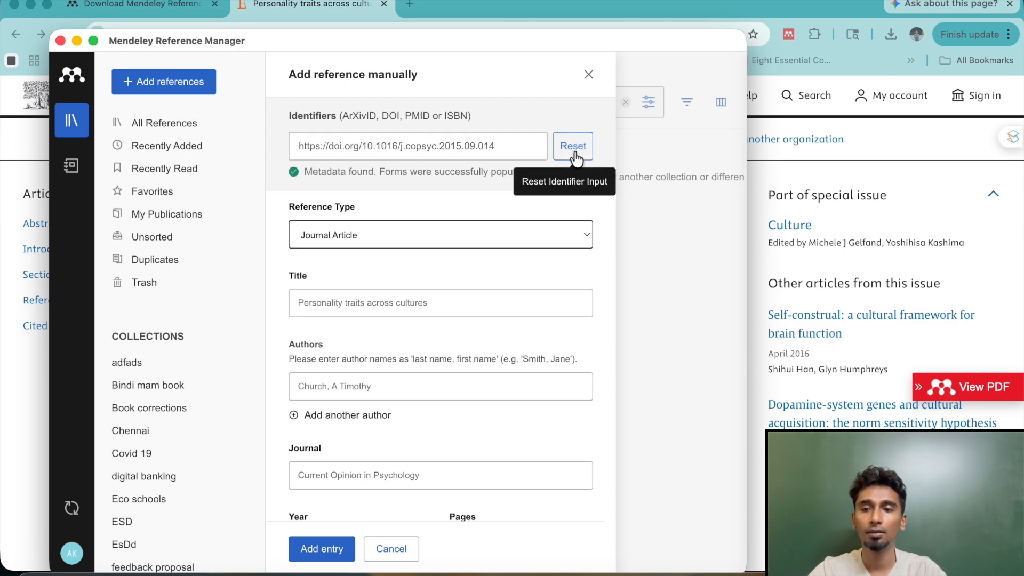
# Step: Add the looked-up reference to the Mendeley collection, switch to Chrome and export the article's ScienceDirect citation to RIS
pyautogui.click(309, 551)
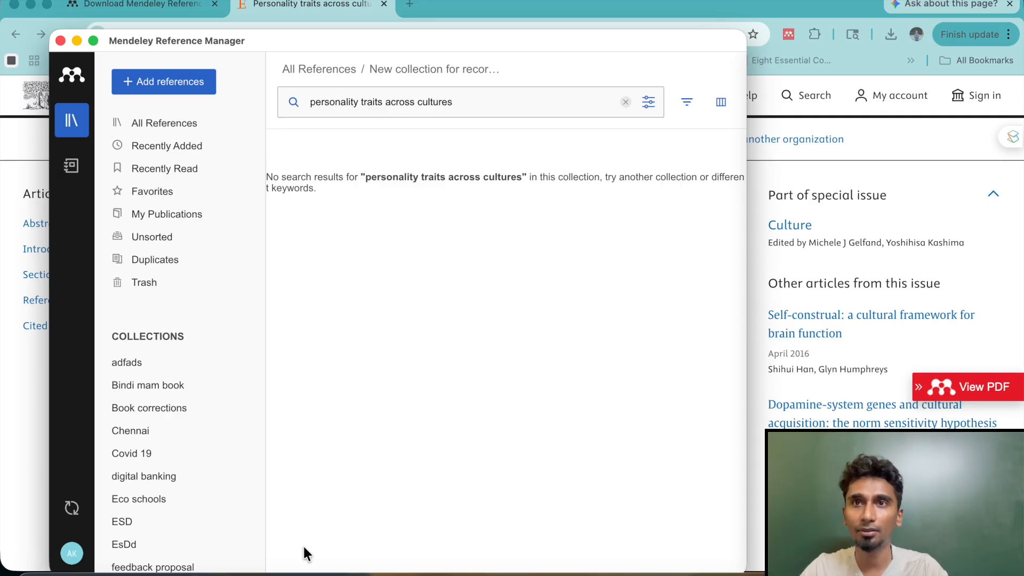
pyautogui.click(553, 16)
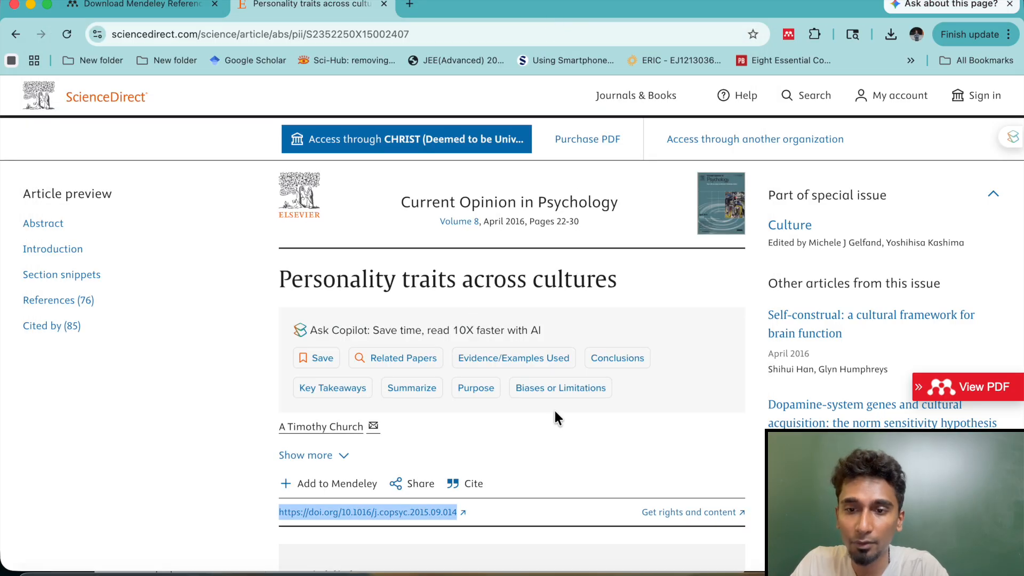
pyautogui.click(467, 483)
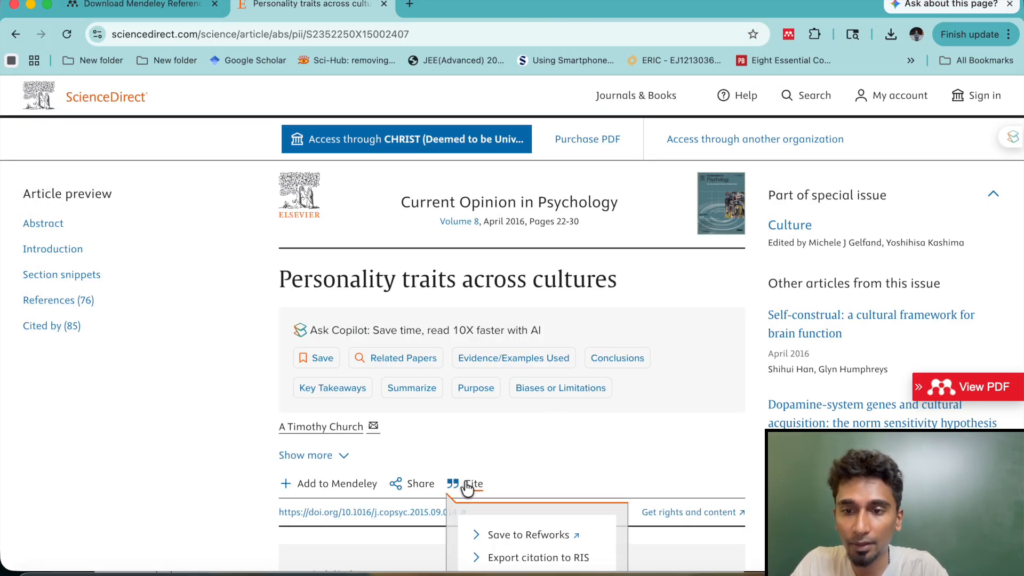
pyautogui.scroll(-3, 467, 486)
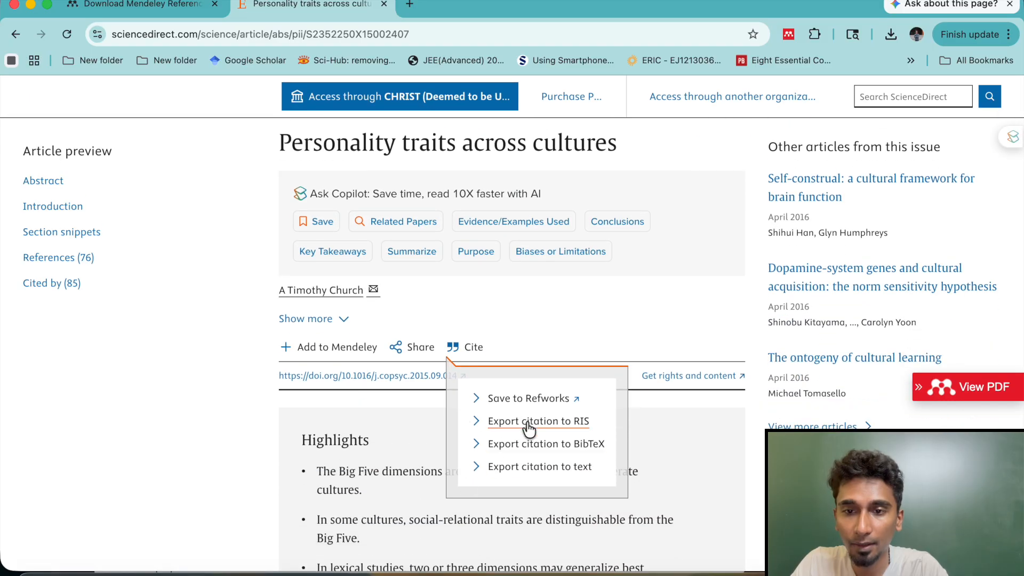
pyautogui.click(528, 422)
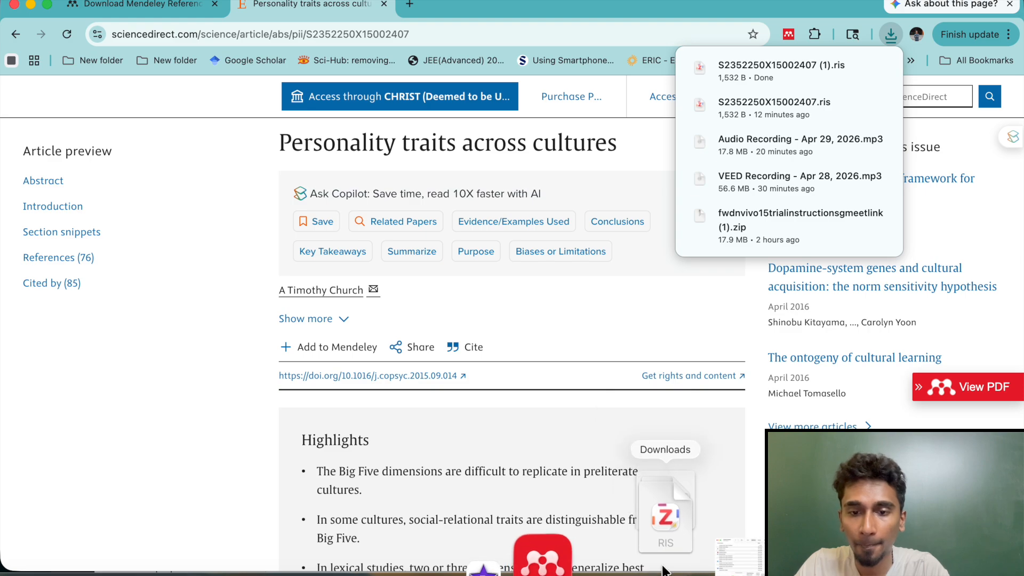
# Step: Switch to Mendeley Reference Manager and import S2352250X15002407 (1).ris from Downloads into the open collection
pyautogui.click(613, 557)
pyautogui.click(664, 562)
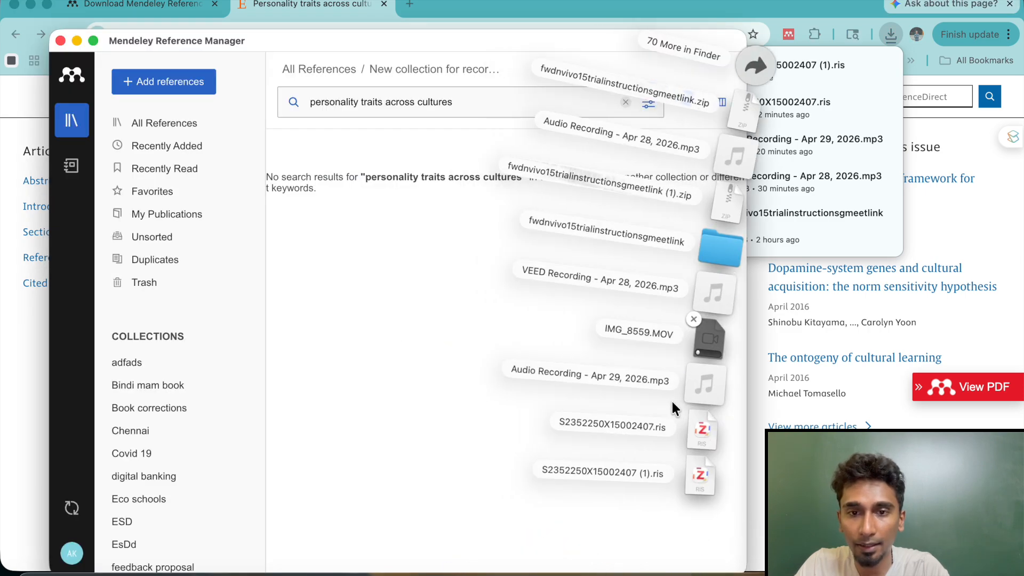
pyautogui.moveTo(686, 477); pyautogui.dragTo(450, 206)
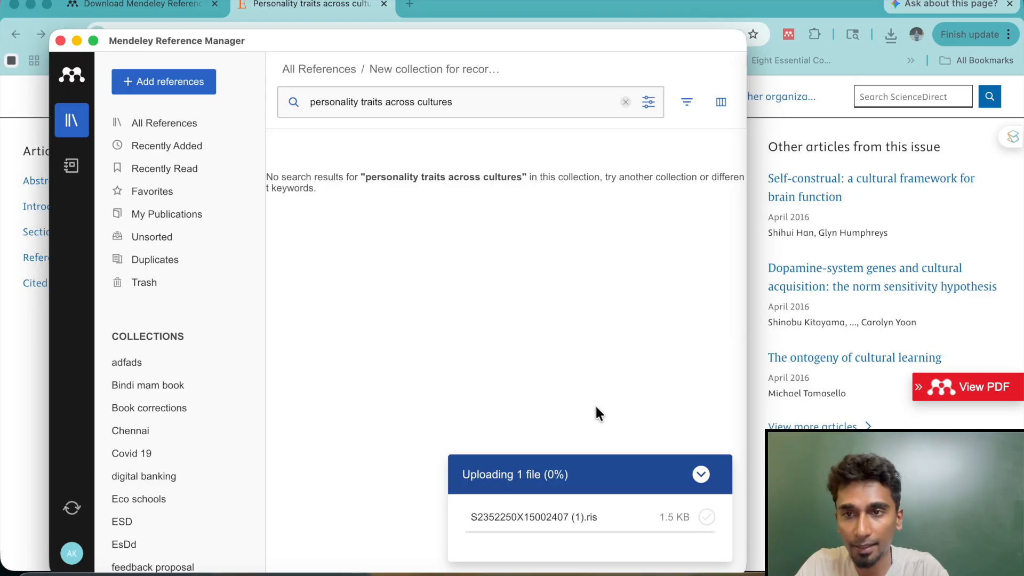
# Step: Open the Downloads folder in Finder, import "Tourism tec…cessions.pdf" into the Mendeley collection, minimize Finder and dismiss the upload summary
pyautogui.click(664, 562)
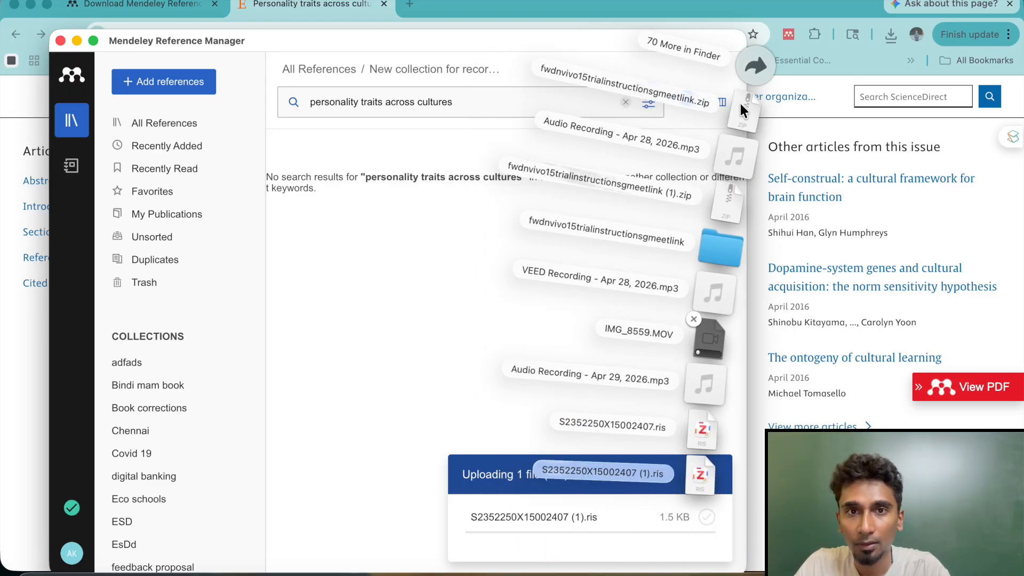
pyautogui.click(746, 74)
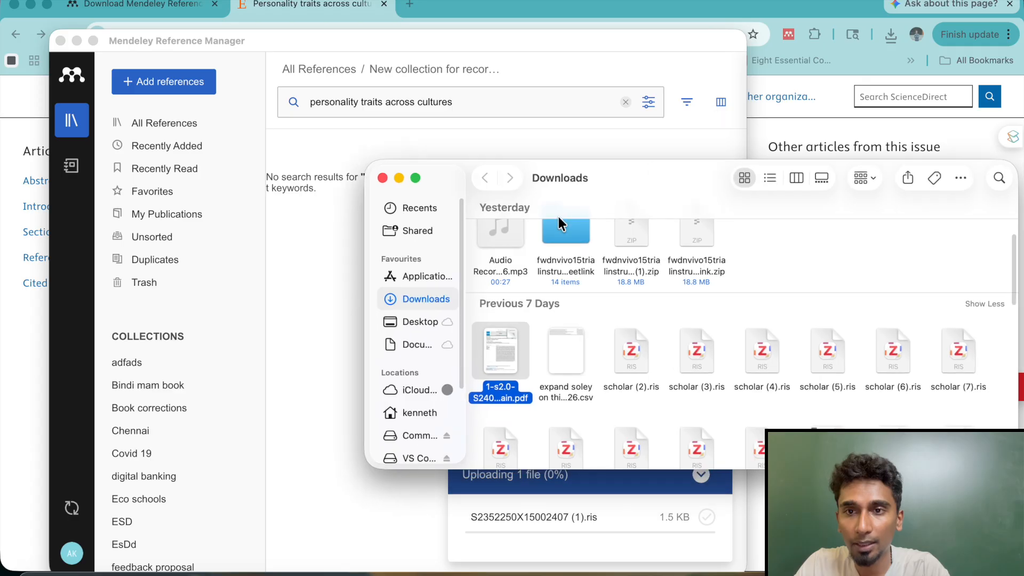
pyautogui.scroll(-5, 597, 350)
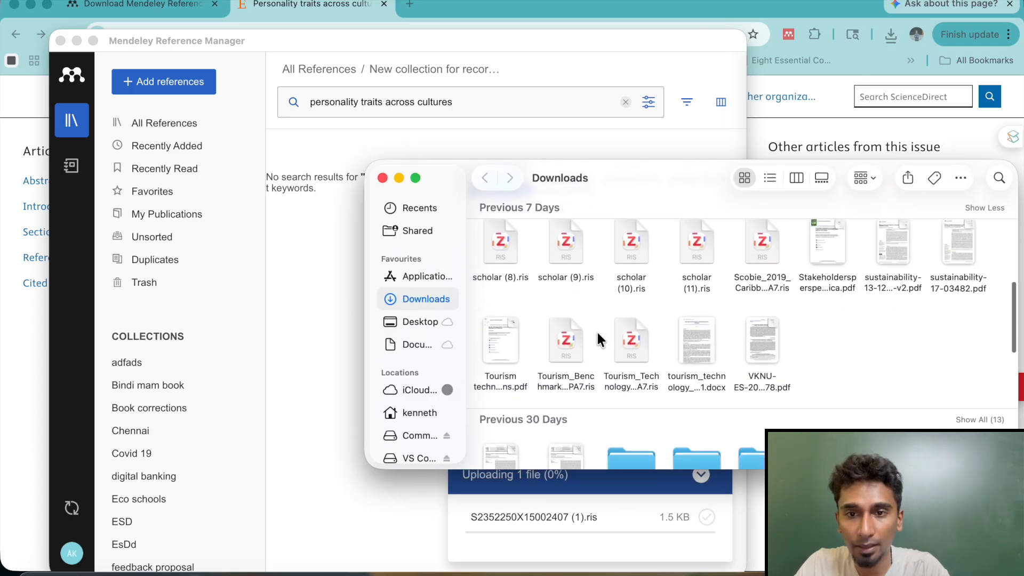
pyautogui.moveTo(514, 341); pyautogui.dragTo(287, 357)
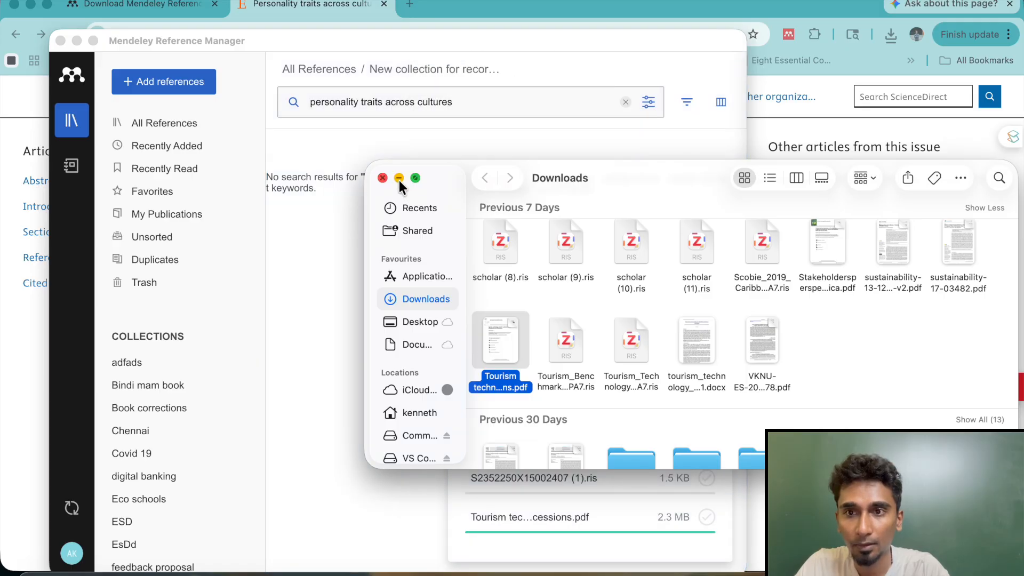
pyautogui.click(399, 179)
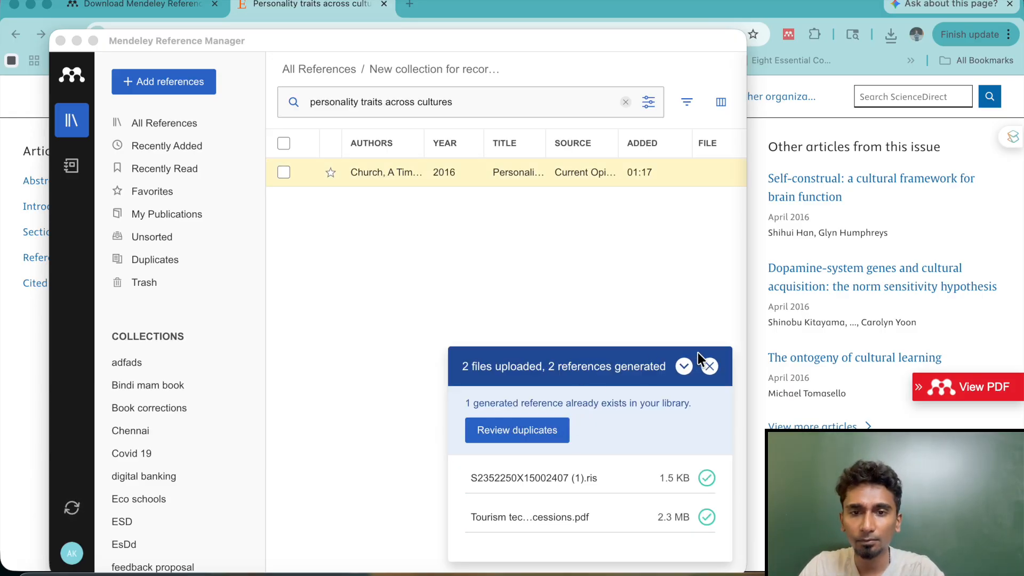
pyautogui.click(710, 366)
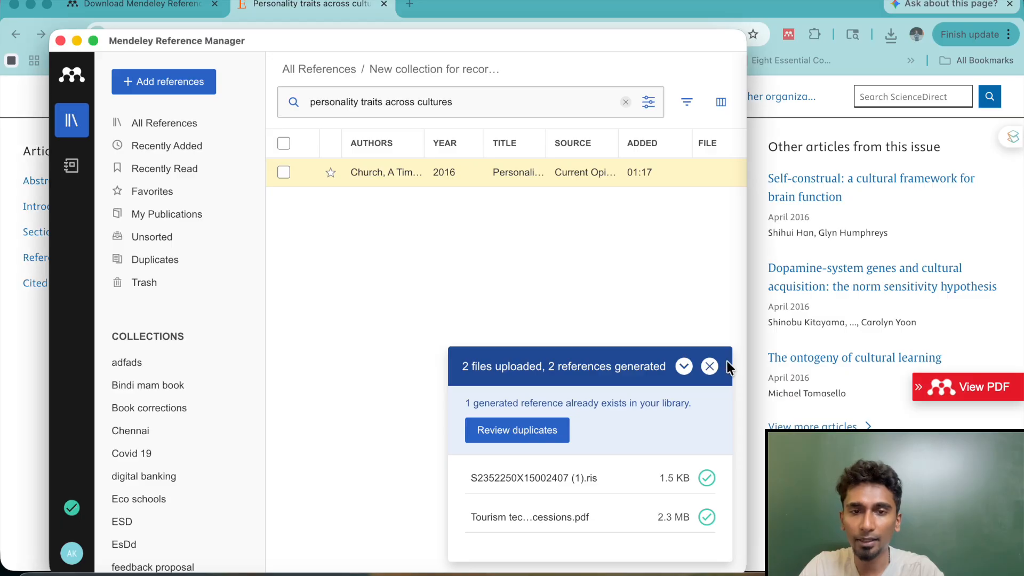
pyautogui.click(710, 366)
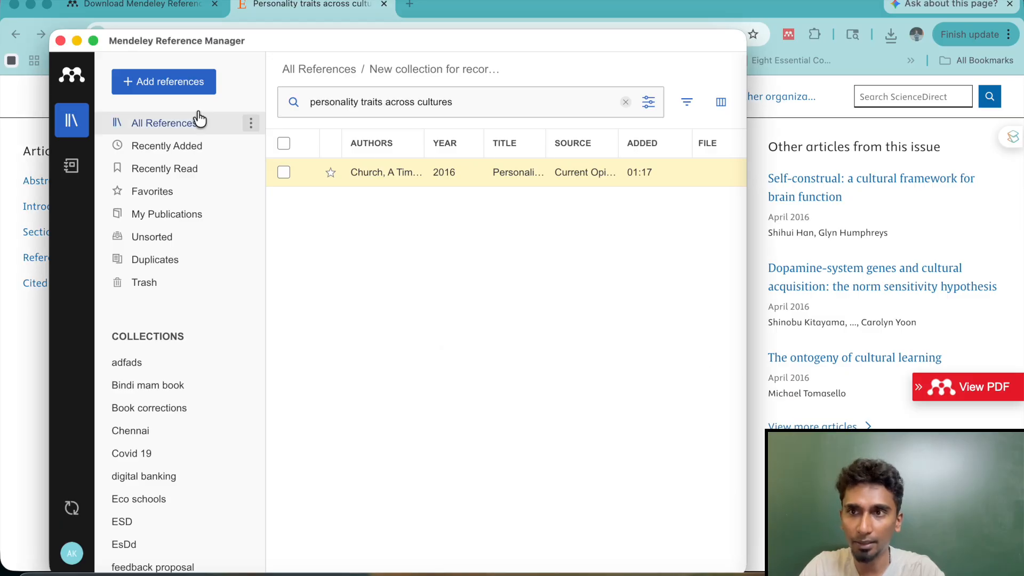
# Step: View the file formats offered for importing a whole reference library
pyautogui.click(171, 84)
pyautogui.moveTo(224, 195)
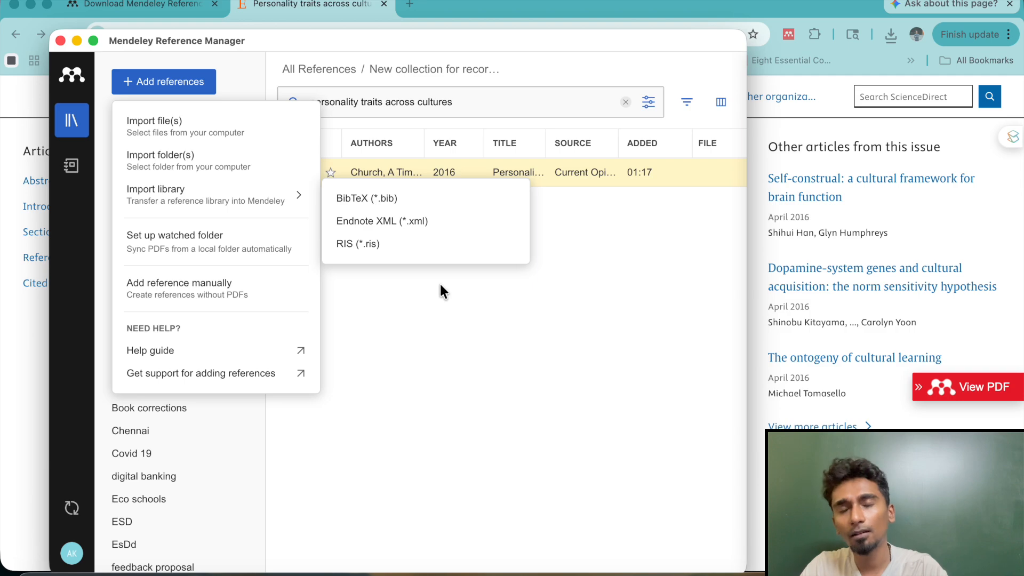
pyautogui.click(493, 393)
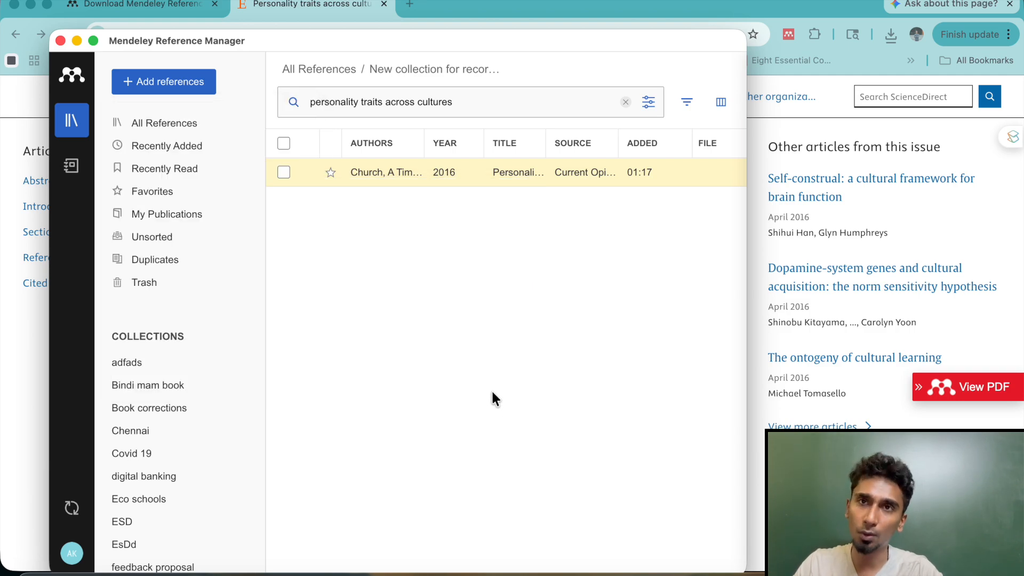
# Step: Switch to Chrome, return to the Google Scholar results and download the RefMan citation of "Personality traits across cultures"
pyautogui.click(501, 7)
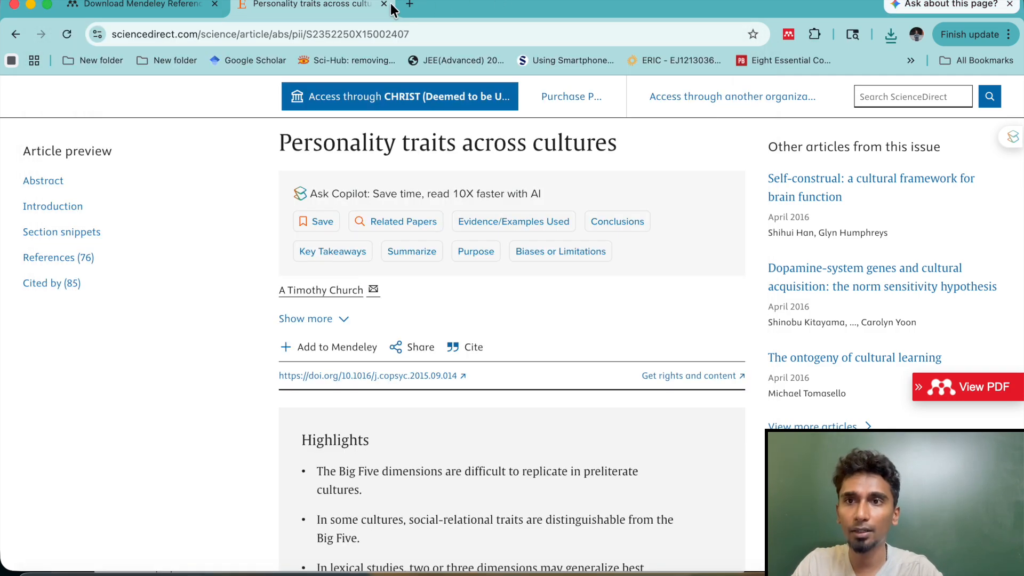
pyautogui.click(409, 4)
pyautogui.write('sc')
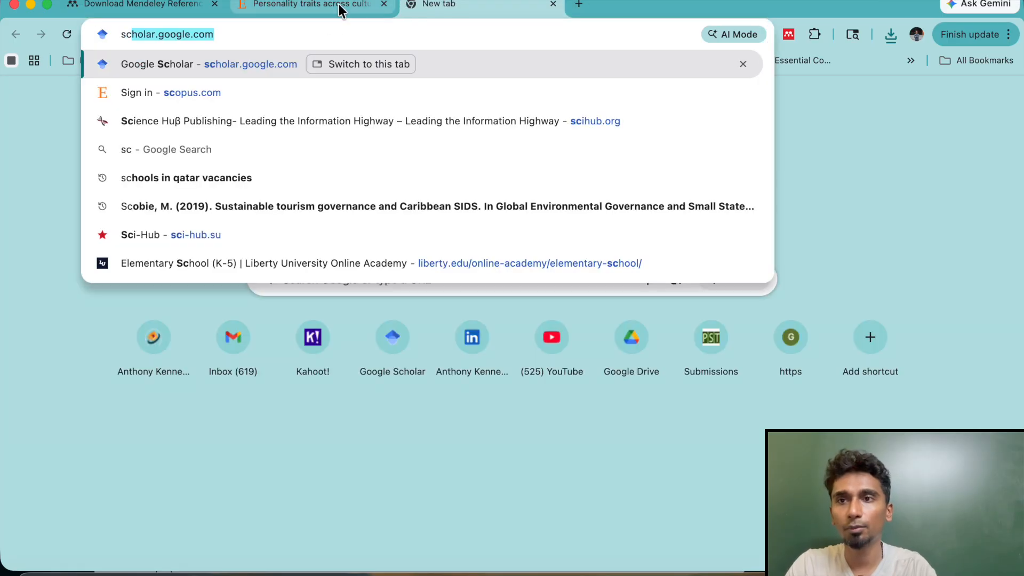
pyautogui.click(342, 9)
pyautogui.click(16, 34)
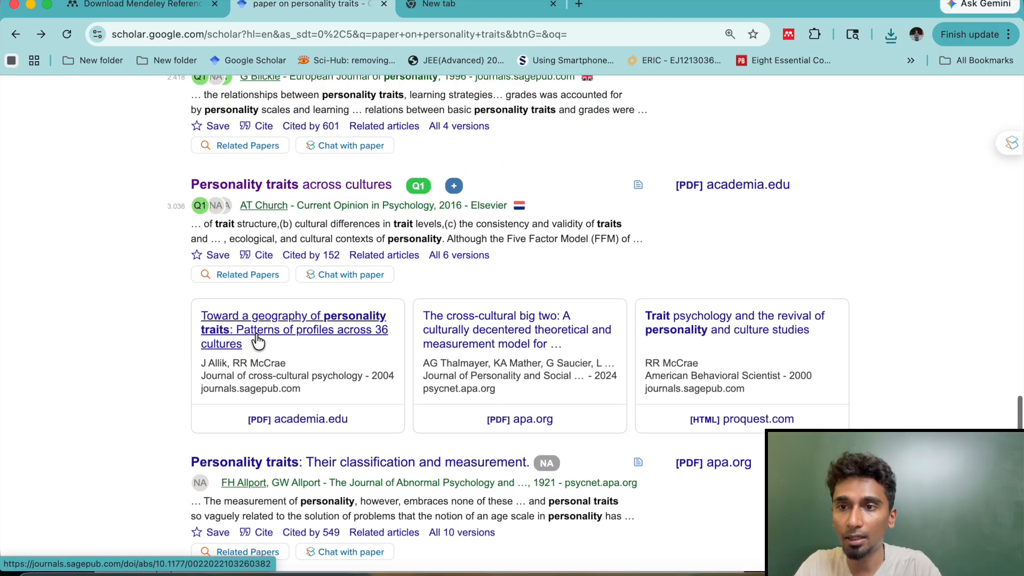
pyautogui.click(263, 256)
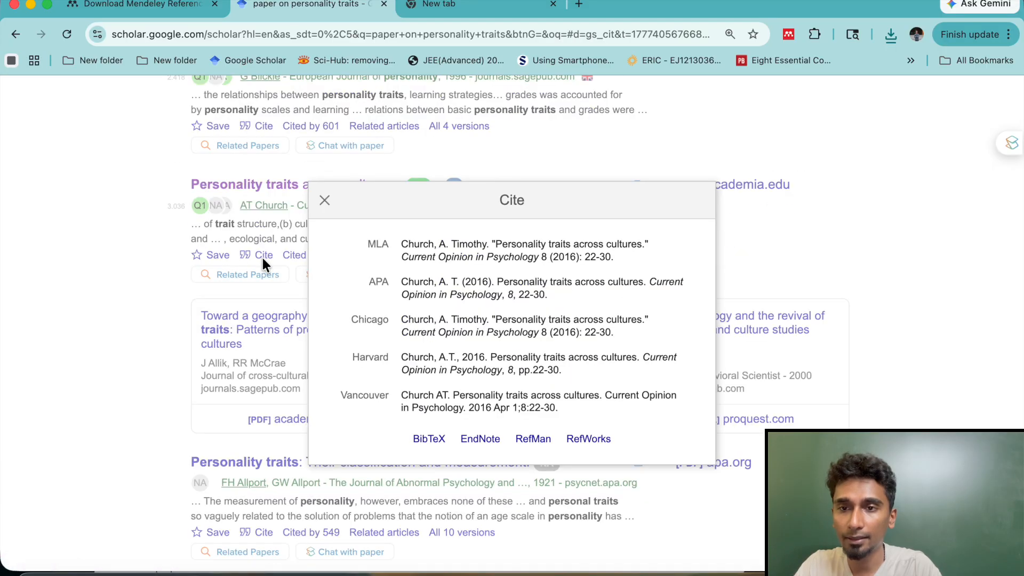
pyautogui.click(540, 444)
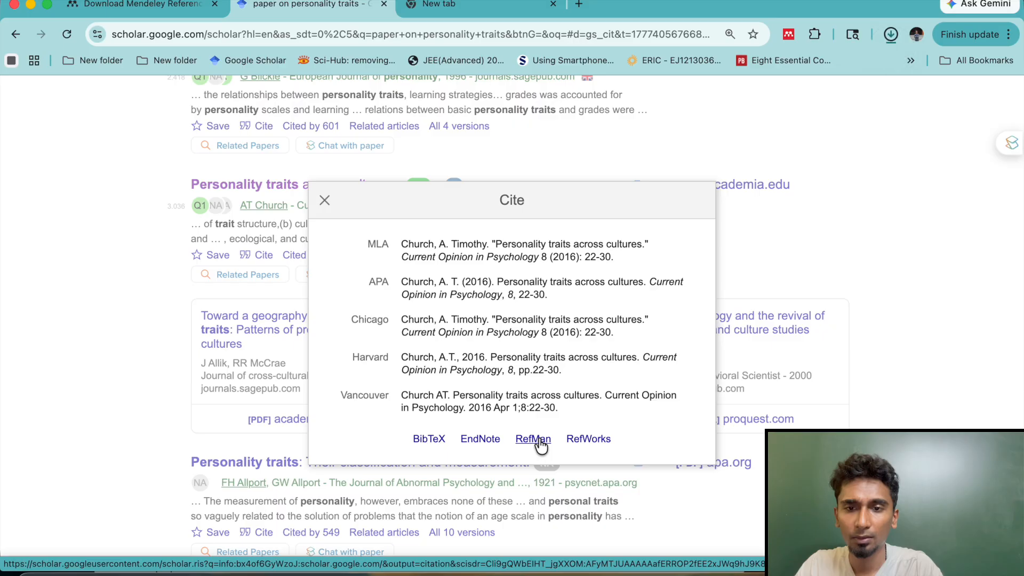
# Step: Switch to Mendeley Reference Manager and try to import scholar (12).ris from Downloads into the open collection
pyautogui.click(662, 573)
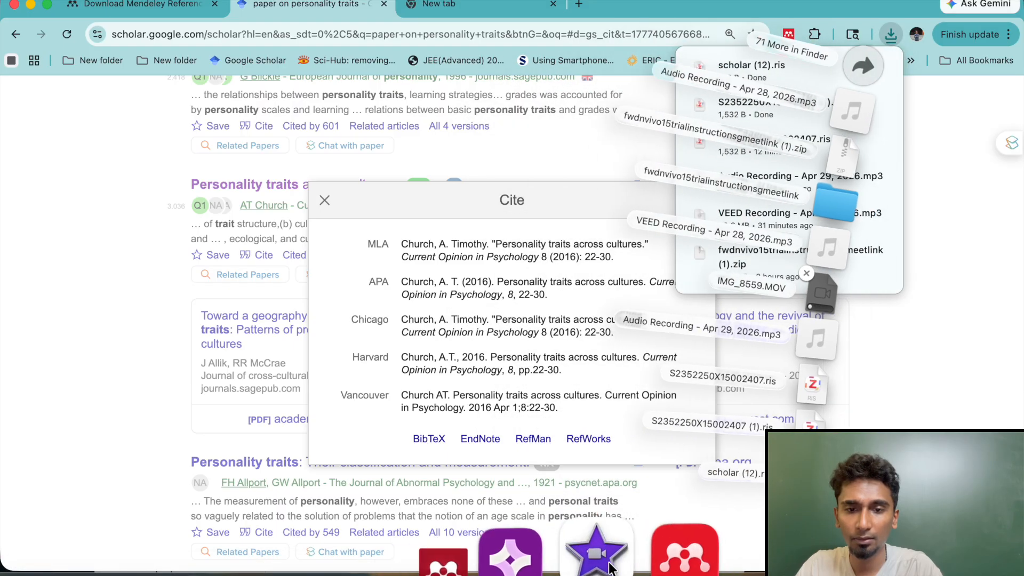
pyautogui.click(625, 557)
pyautogui.click(666, 550)
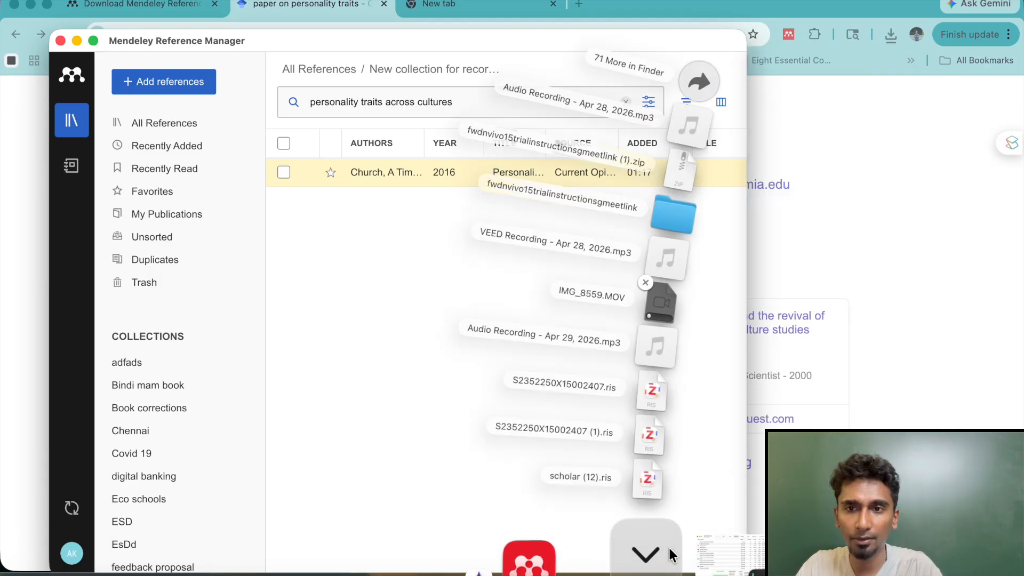
pyautogui.moveTo(693, 457); pyautogui.dragTo(420, 263)
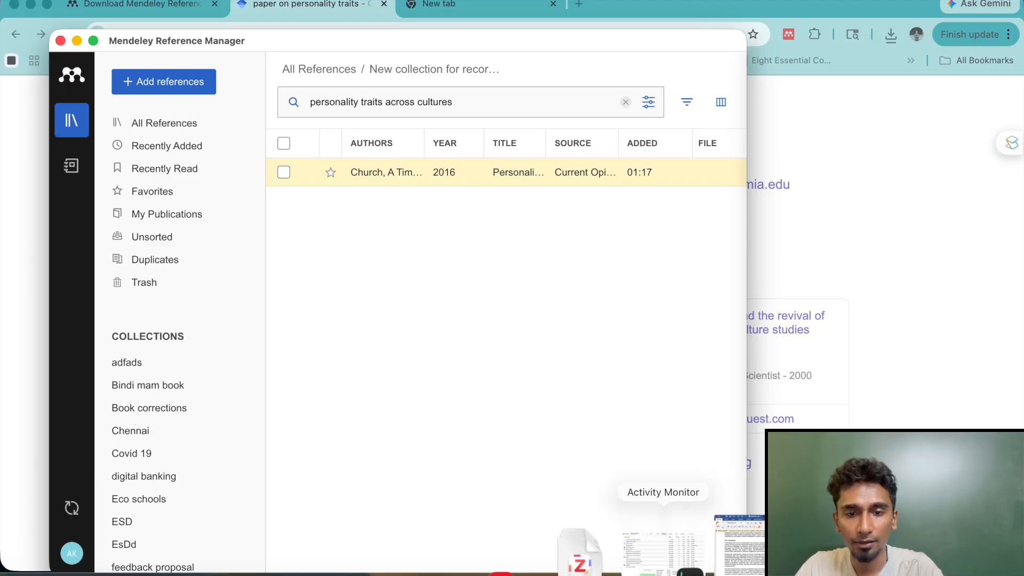
# Step: Switch to Word and bring up the Document3 window, minimizing the unrelated document
pyautogui.click(736, 570)
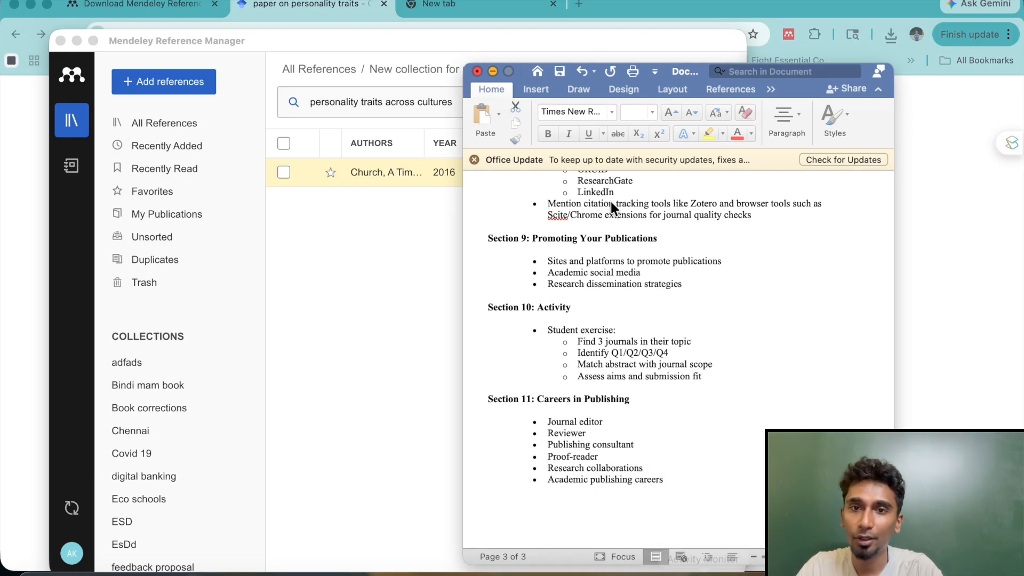
pyautogui.click(494, 71)
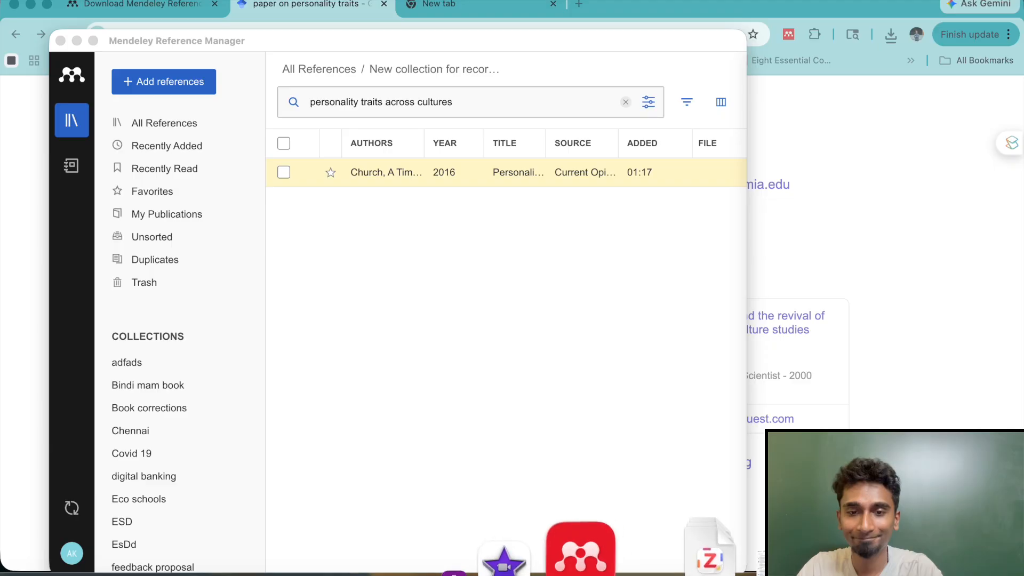
pyautogui.hotkey('ctrl', 'Up')
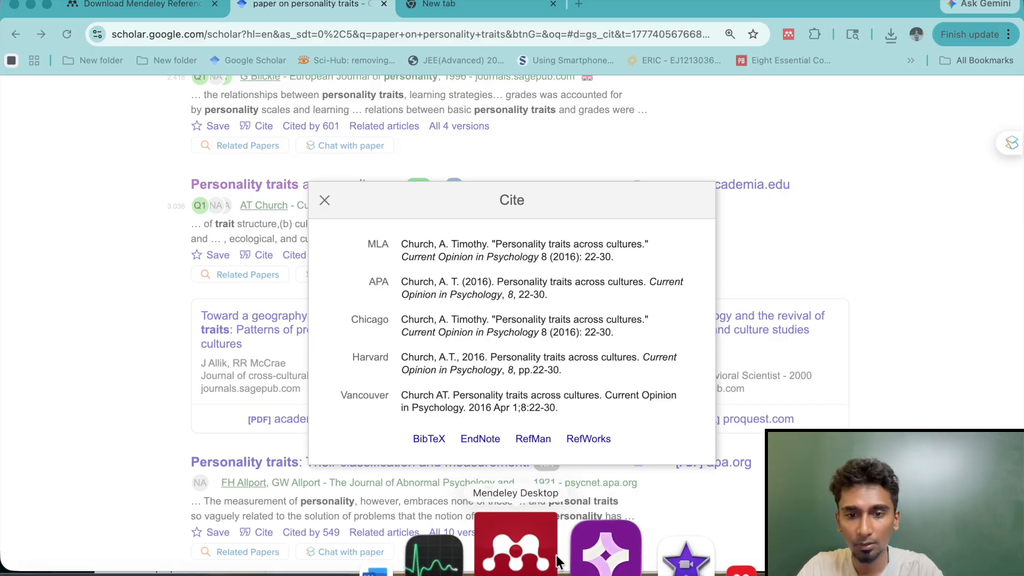
pyautogui.rightClick(499, 544)
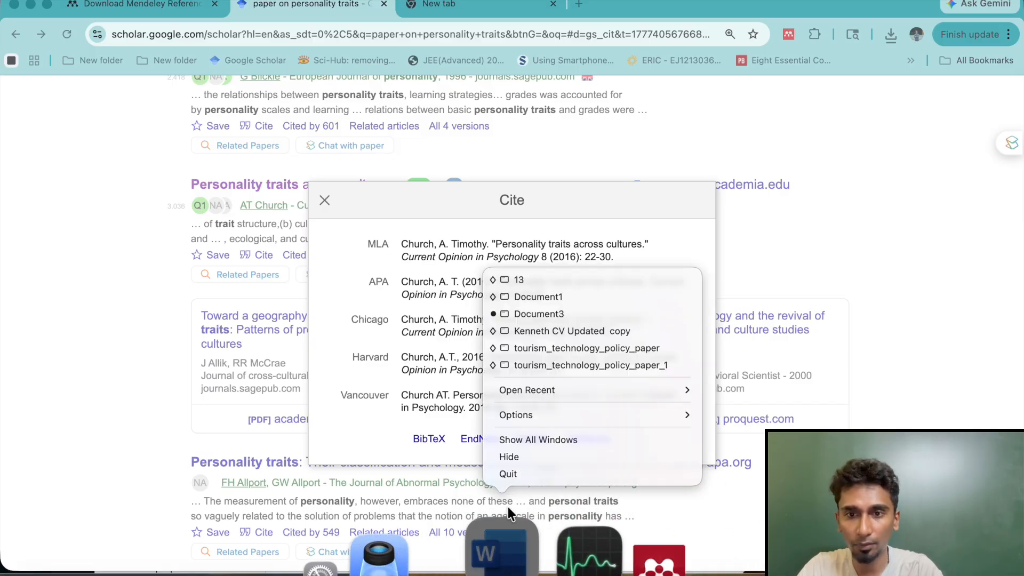
pyautogui.moveTo(526, 392)
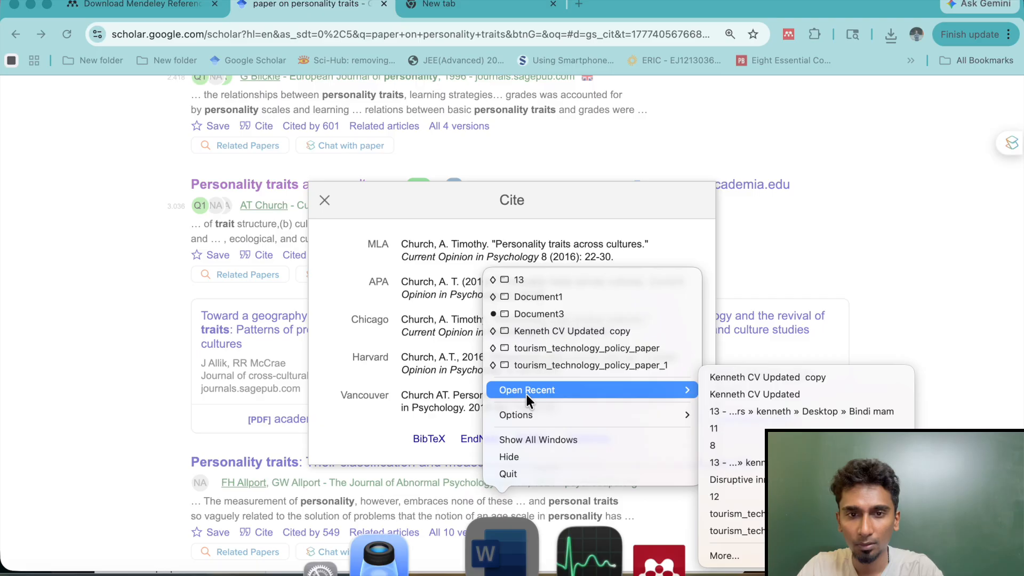
pyautogui.click(506, 542)
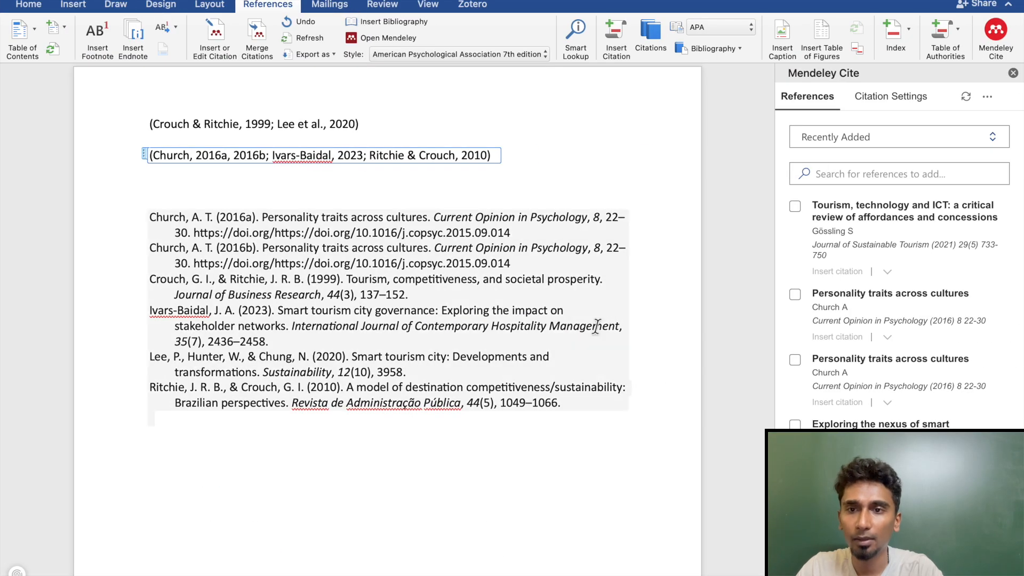
# Step: Delete all existing citations and the bibliography from Document3 and close the Mendeley Cite pane
pyautogui.scroll(2, 415, 219)
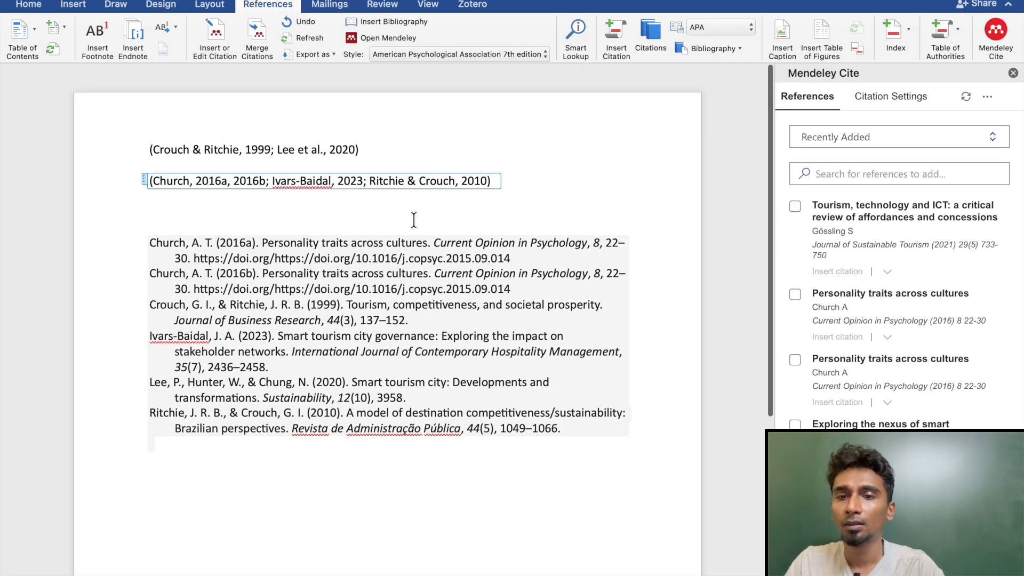
pyautogui.press('super+a')
pyautogui.press('BackSpace')
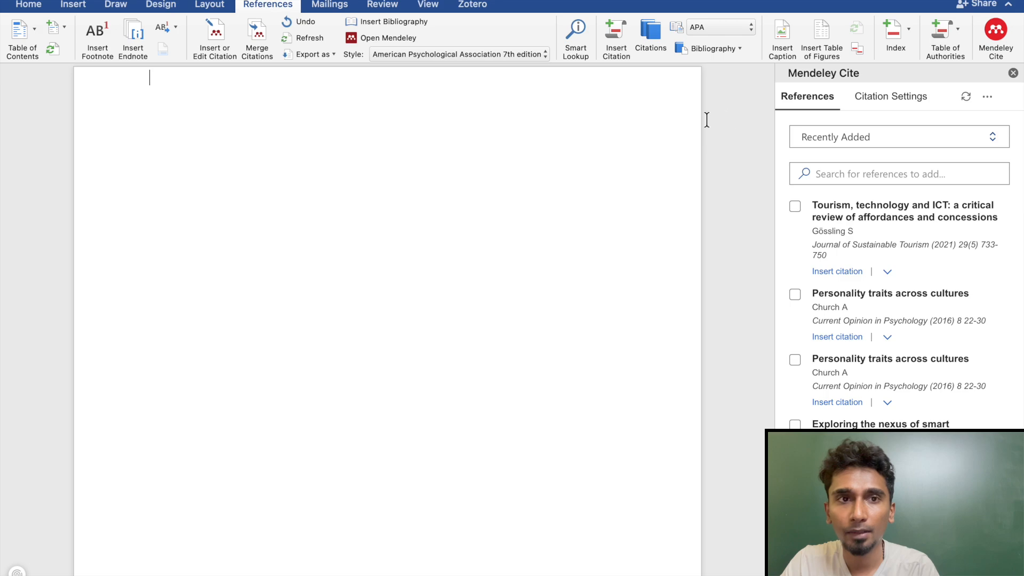
pyautogui.click(1013, 73)
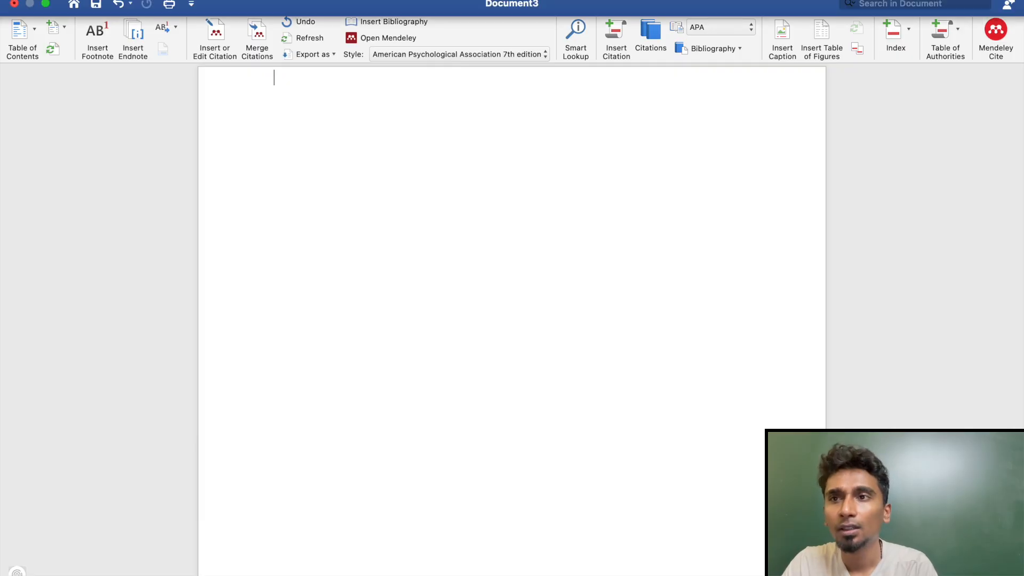
# Step: Open the Office Add-ins window and display the add-ins available in the Store
pyautogui.click(181, 1)
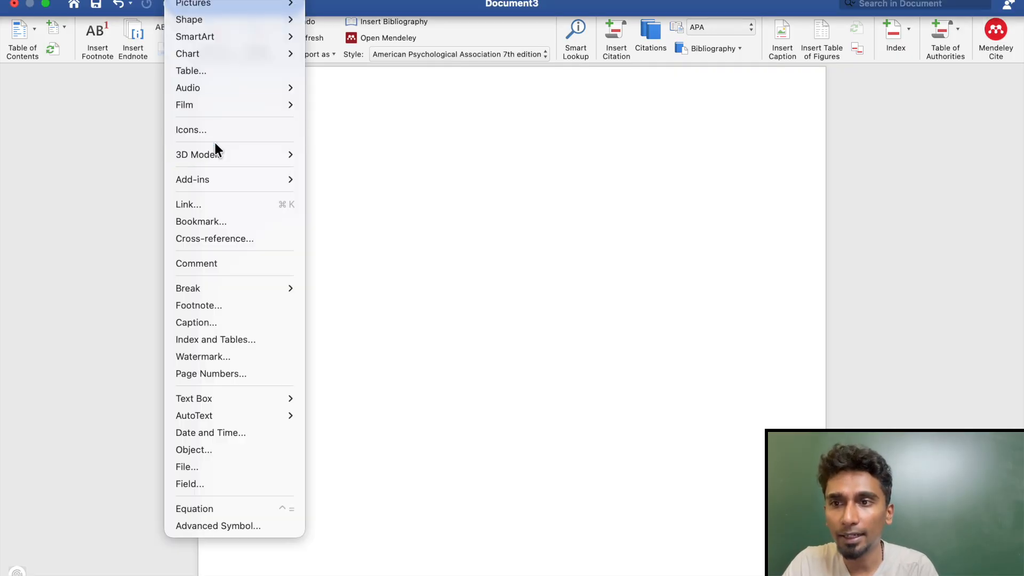
pyautogui.moveTo(217, 174)
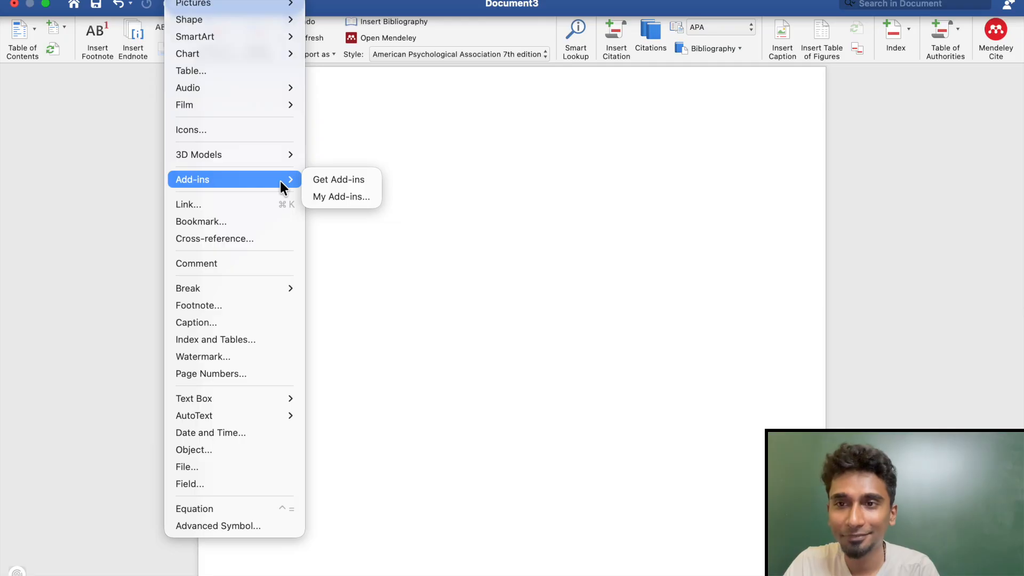
pyautogui.click(331, 183)
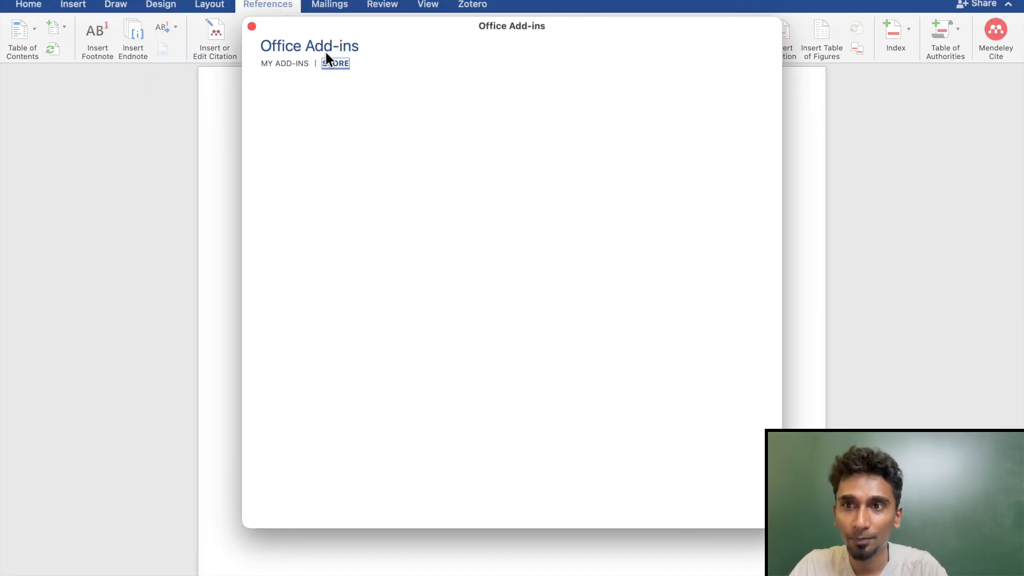
pyautogui.click(308, 64)
pyautogui.click(336, 64)
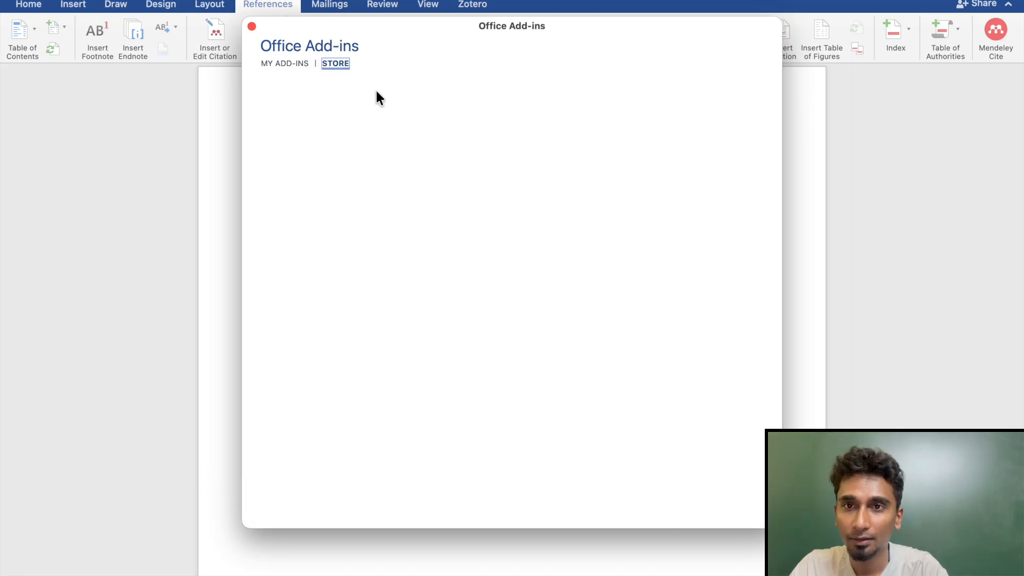
pyautogui.click(434, 262)
pyautogui.click(336, 64)
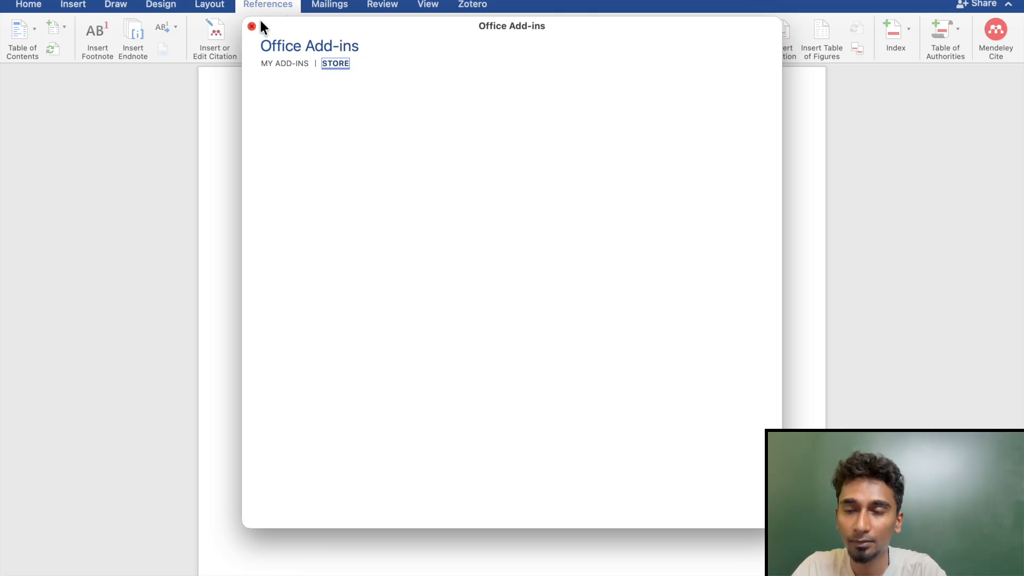
pyautogui.click(279, 67)
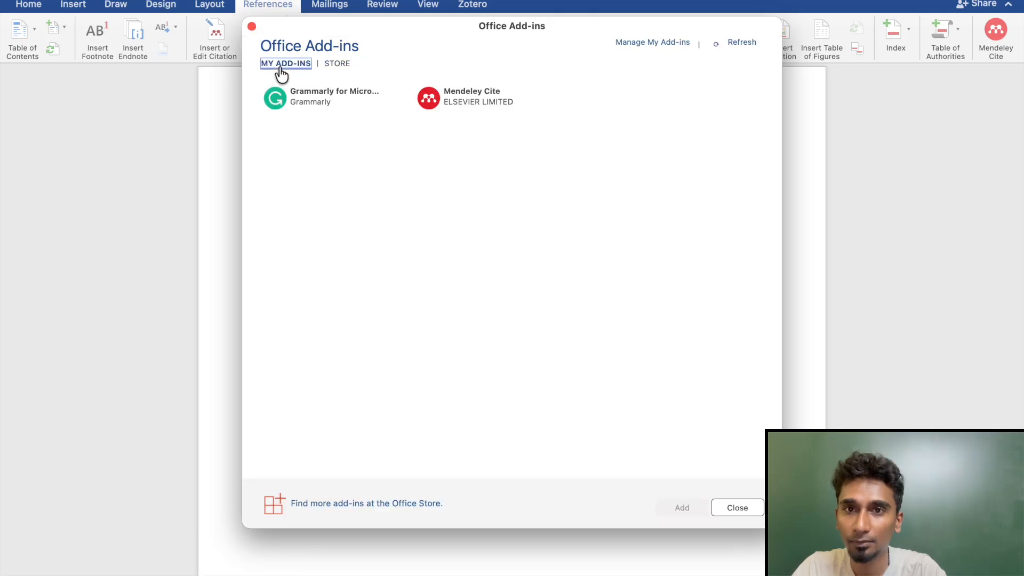
pyautogui.click(325, 66)
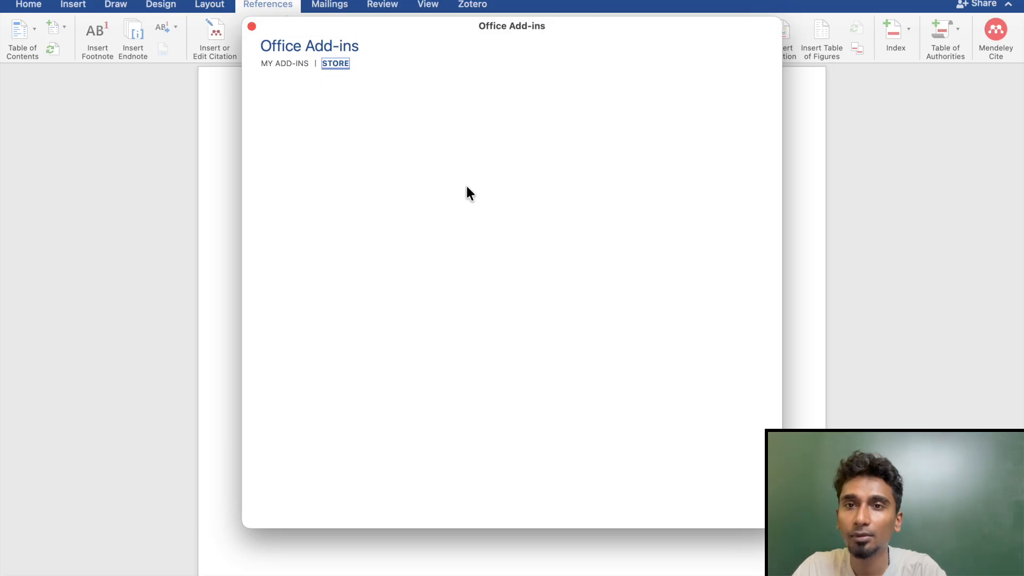
pyautogui.doubleClick(408, 23)
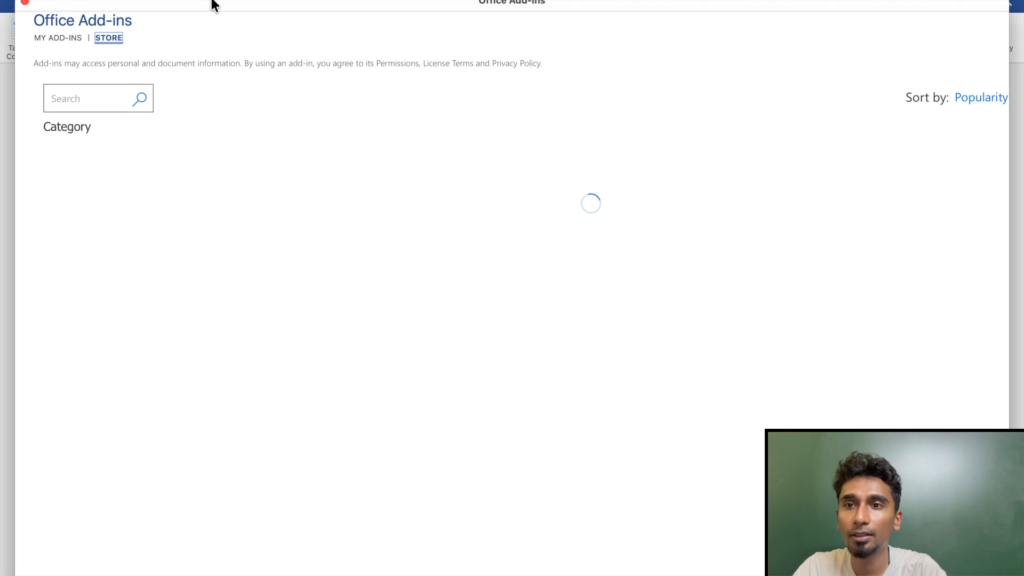
pyautogui.doubleClick(212, 5)
# Step: Search the add-in store for "mendley" to locate Mendeley Cite, and close the Office Add-ins window
pyautogui.click(340, 128)
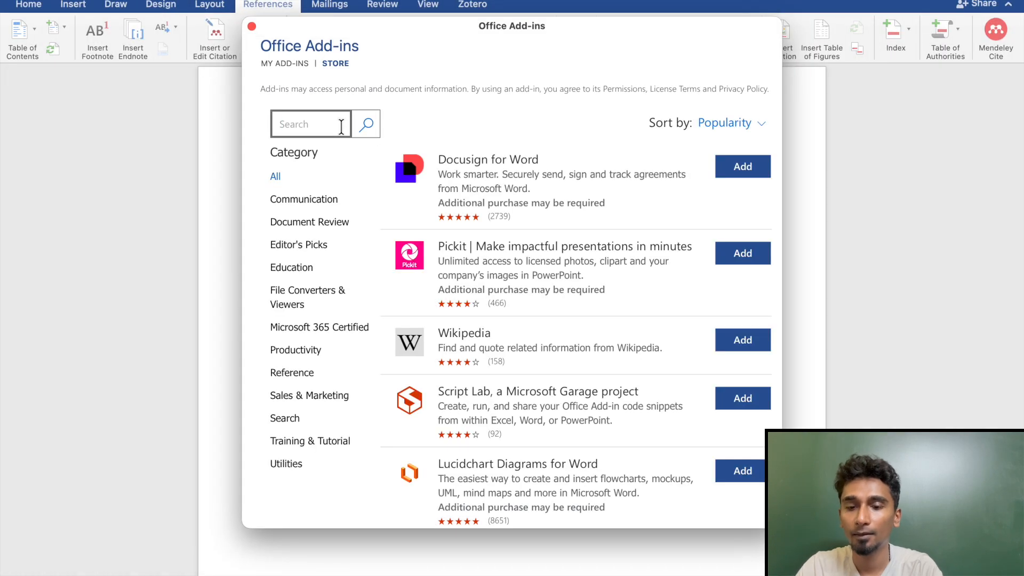
pyautogui.write('me')
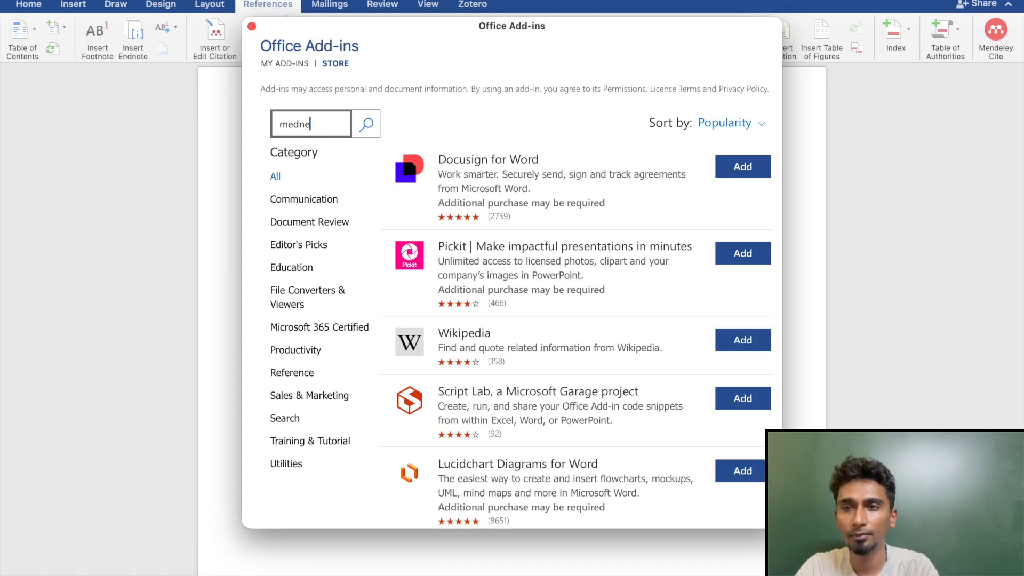
pyautogui.write('ndle')
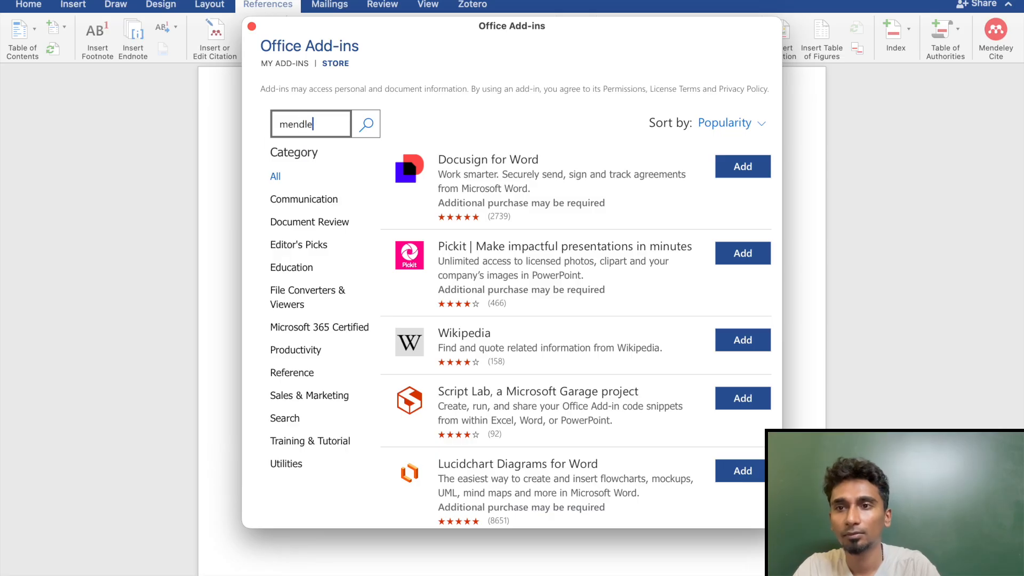
pyautogui.write('y')
pyautogui.press('Return')
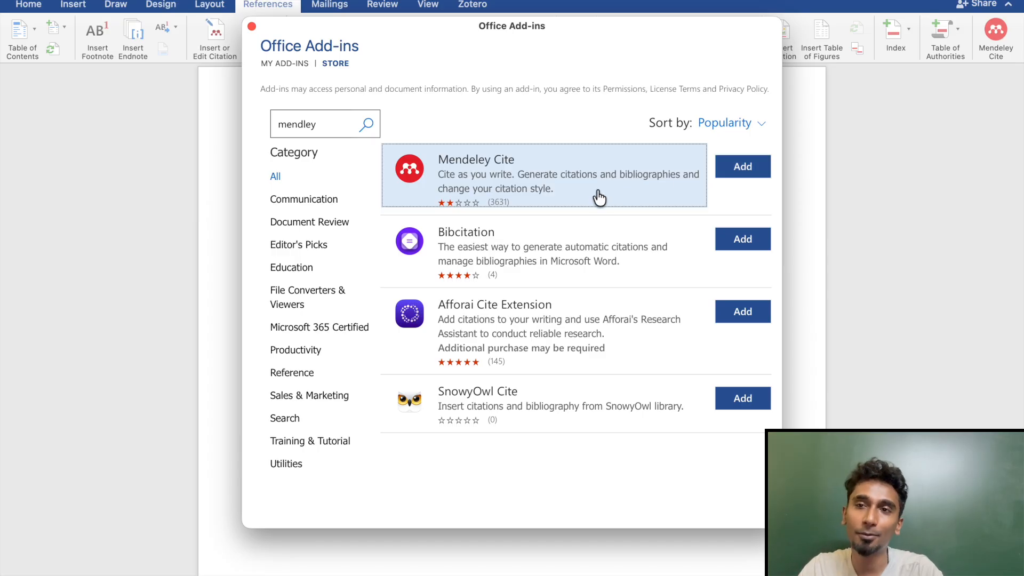
pyautogui.click(251, 26)
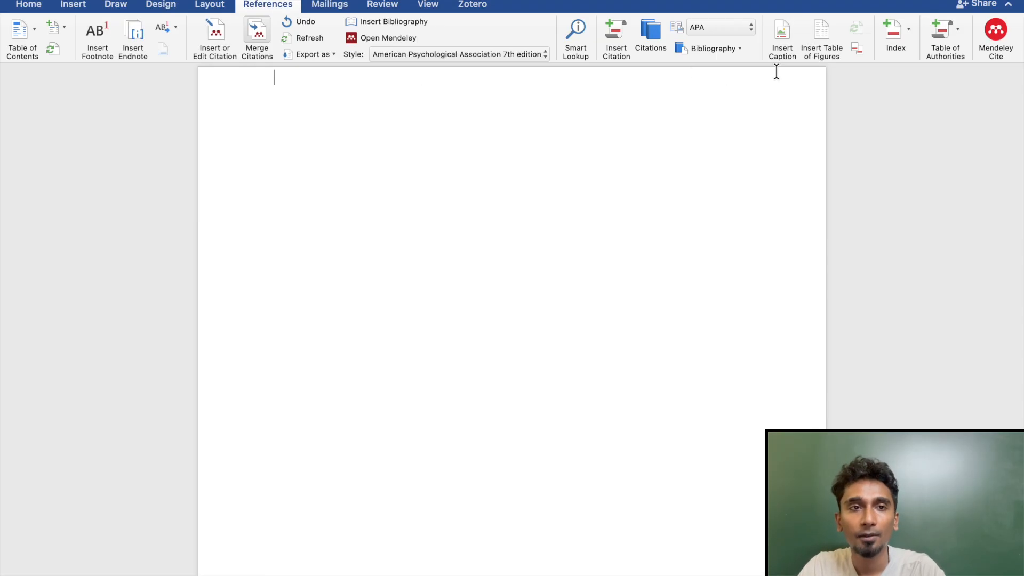
# Step: Open the Mendeley Cite pane and enter a line of random placeholder text in the blank document
pyautogui.click(990, 41)
pyautogui.click(331, 173)
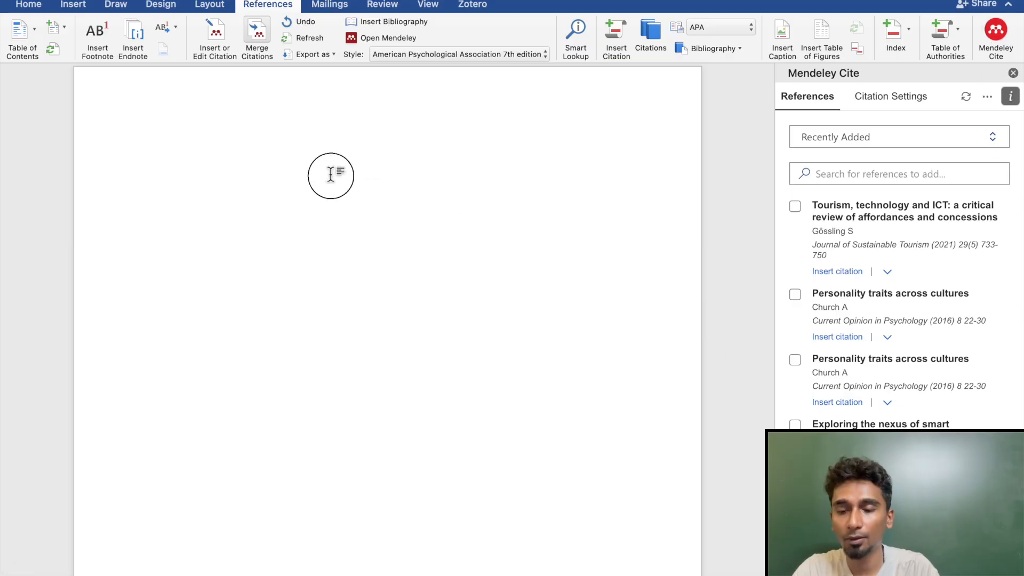
pyautogui.write('asjdnflkahsdl')
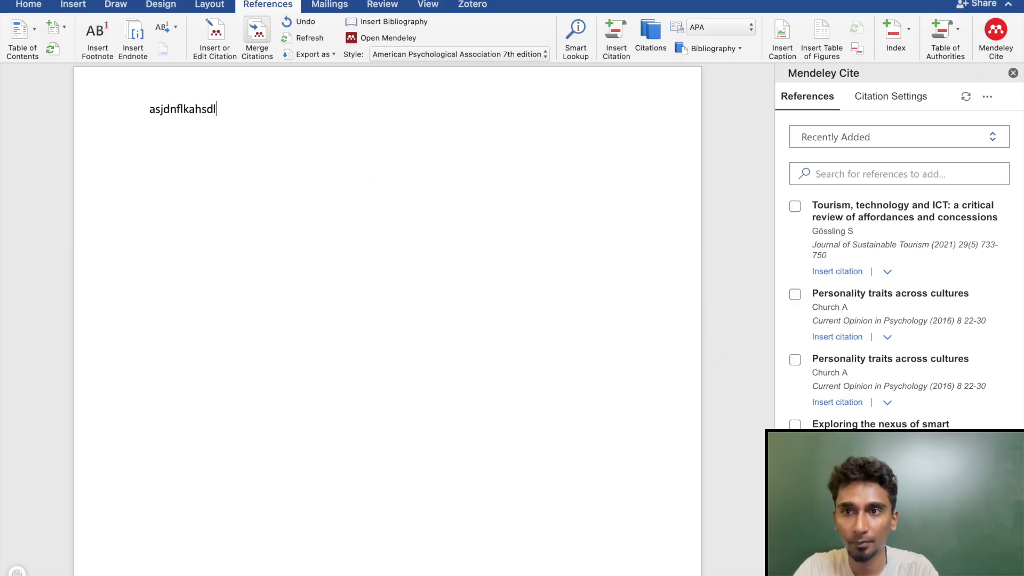
pyautogui.write('kjfhalsdjhfllkjdlkjfaljldkjlkfjaklsdjlfkjl')
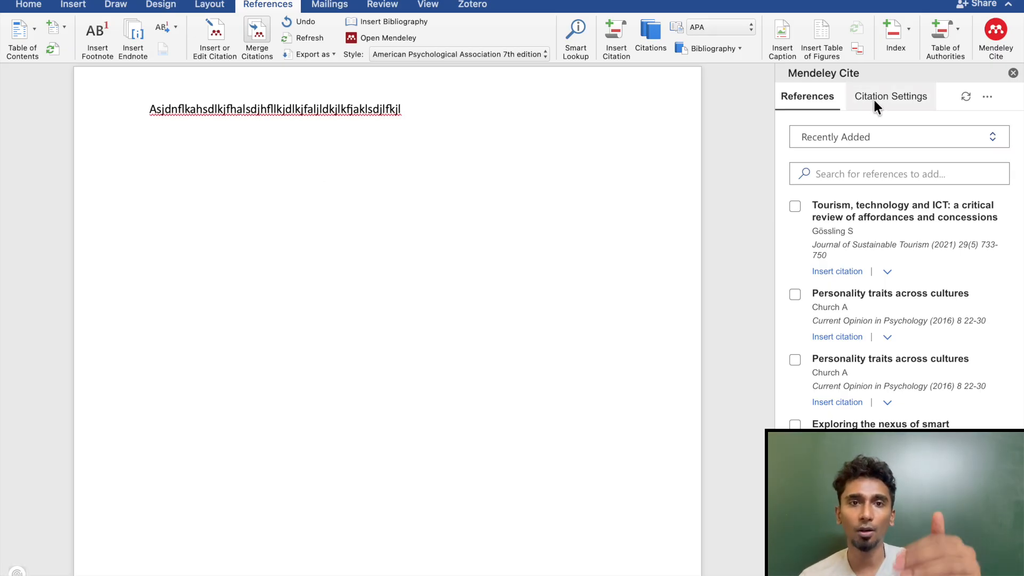
# Step: Show "New collection for recording" in Mendeley Cite and insert one combined citation of its two references after the placeholder text
pyautogui.click(849, 136)
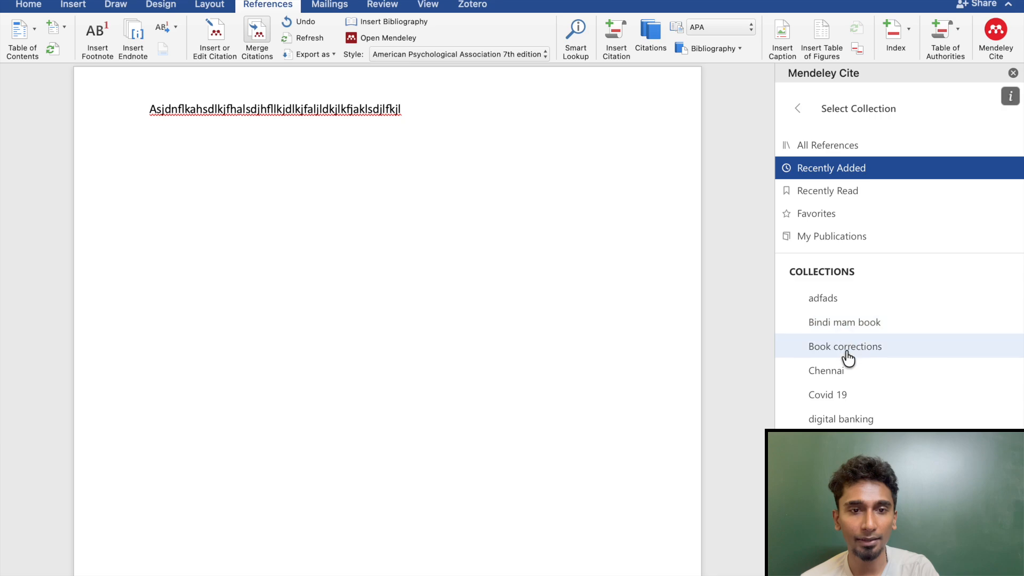
pyautogui.scroll(-6, 845, 356)
pyautogui.scroll(1, 848, 358)
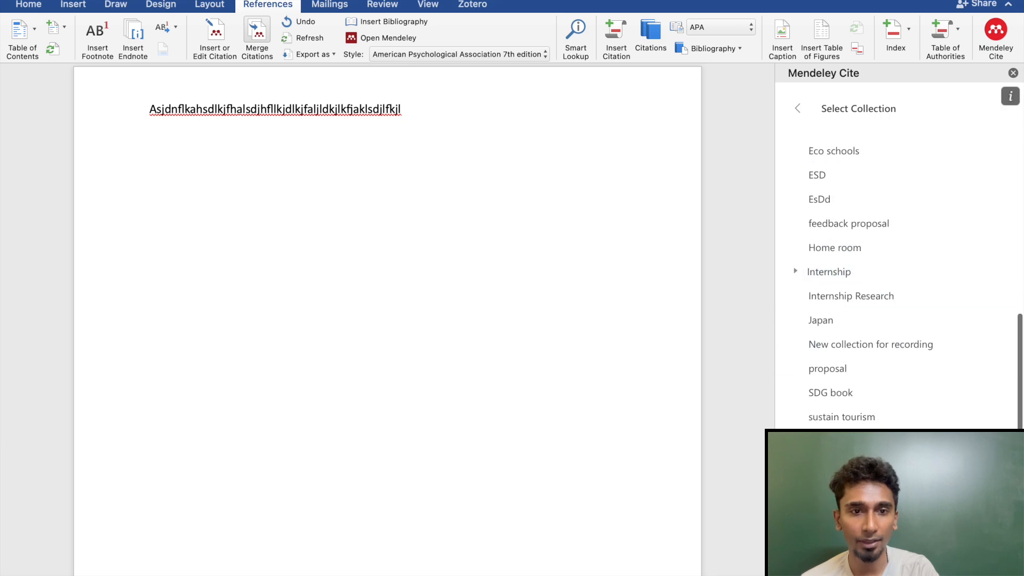
pyautogui.click(839, 347)
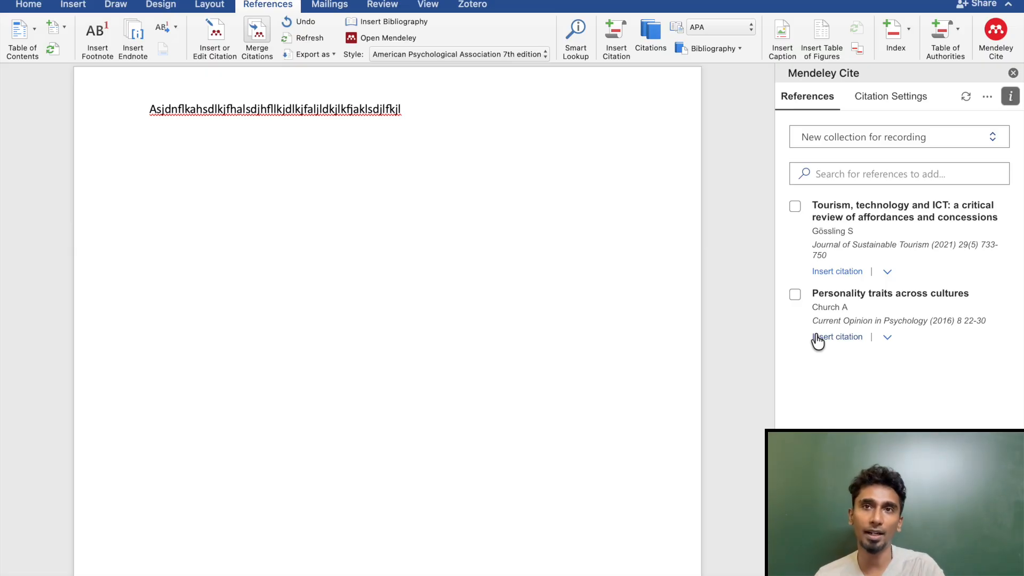
pyautogui.click(794, 295)
pyautogui.click(794, 208)
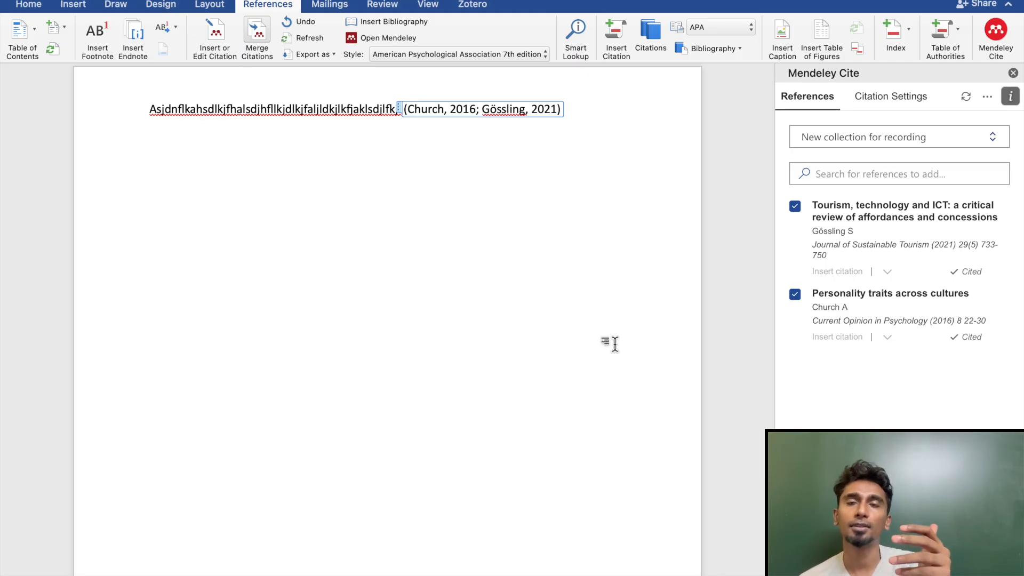
# Step: Add several blank lines below the cited sentence and write the heading "References"
pyautogui.click(619, 132)
pyautogui.press('Return')
pyautogui.press('Return')
pyautogui.press('Return')
pyautogui.press('Return')
pyautogui.press('Return')
pyautogui.press('Return')
pyautogui.press('Return')
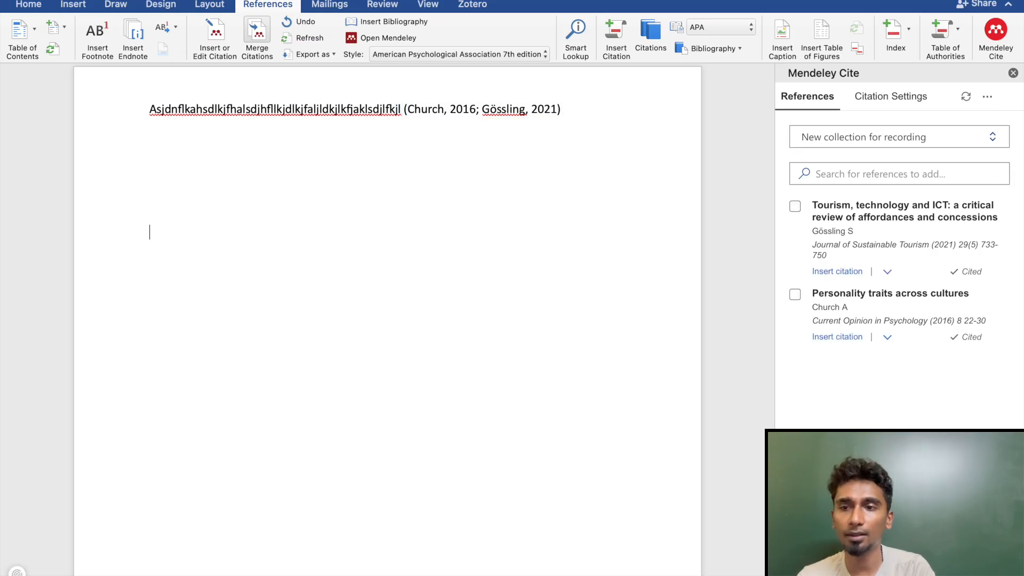
pyautogui.press('Return')
pyautogui.press('Return')
pyautogui.press('Return')
pyautogui.press('Return')
pyautogui.write('referenc')
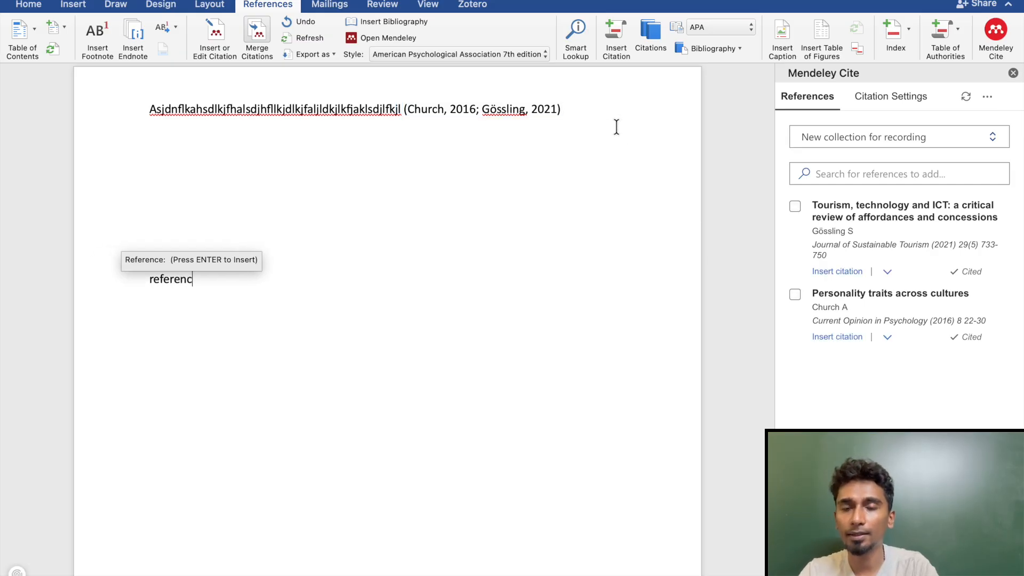
pyautogui.write('es')
# Step: Insert the Mendeley bibliography after the References heading, keeping live updates
pyautogui.click(987, 97)
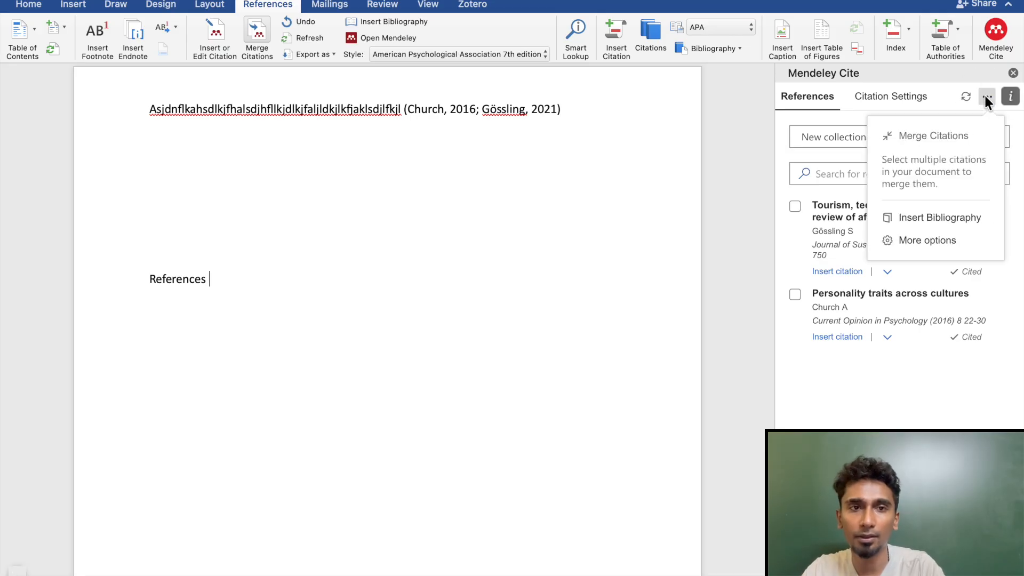
pyautogui.click(945, 215)
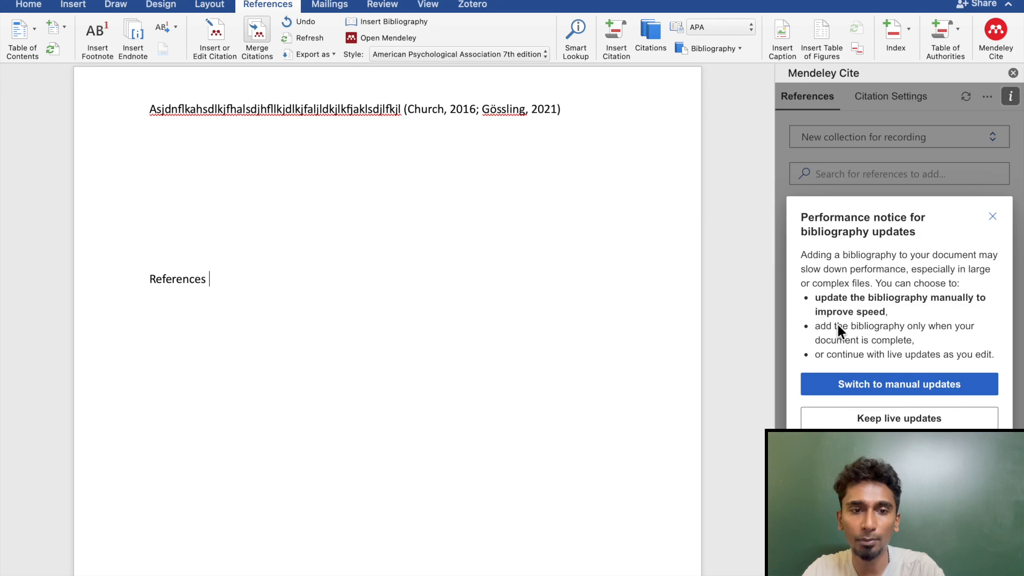
pyautogui.click(914, 421)
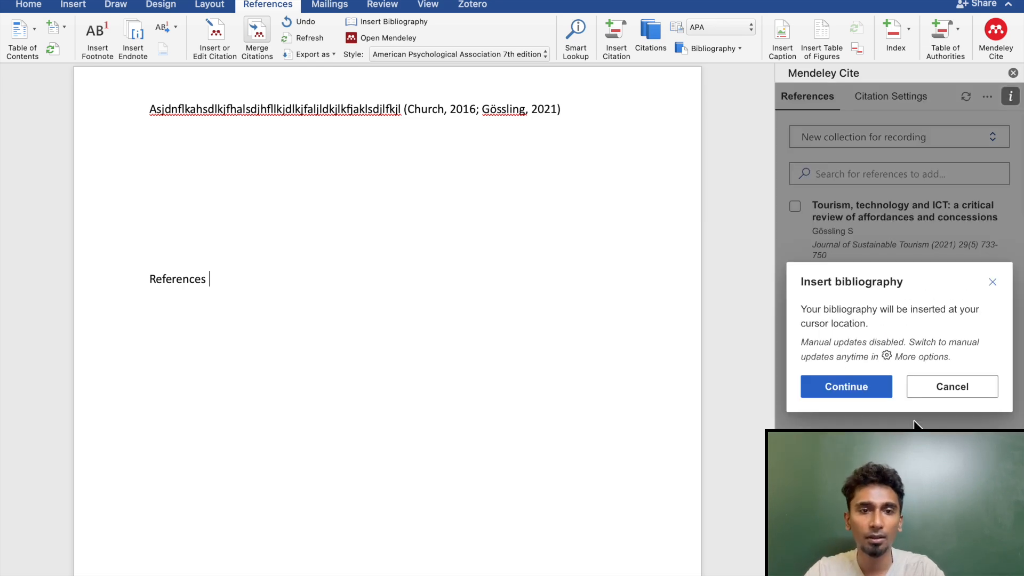
pyautogui.click(856, 386)
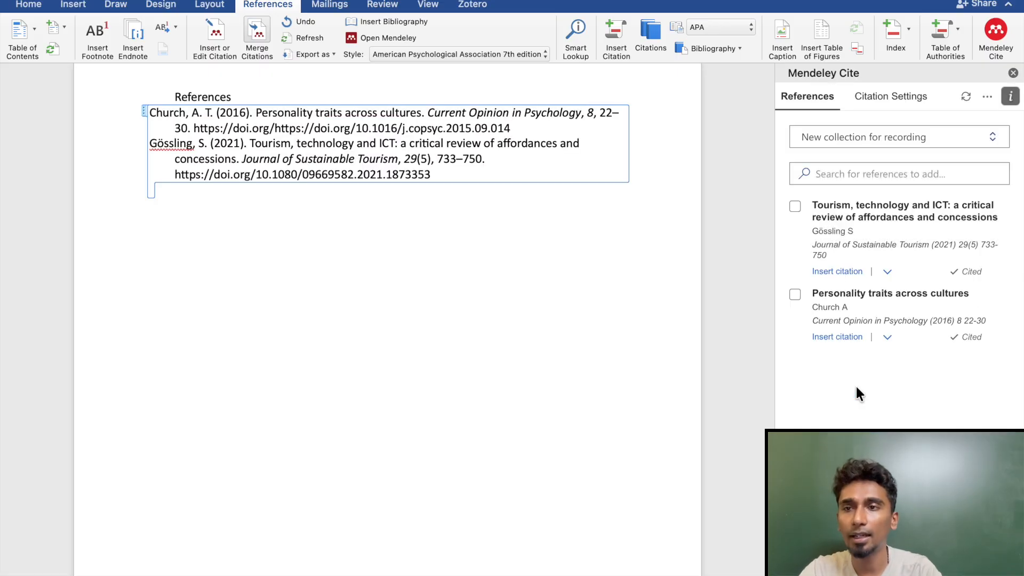
# Step: Make the References heading bold and leave one blank line between it and the bibliography
pyautogui.scroll(4, 527, 247)
pyautogui.click(263, 278)
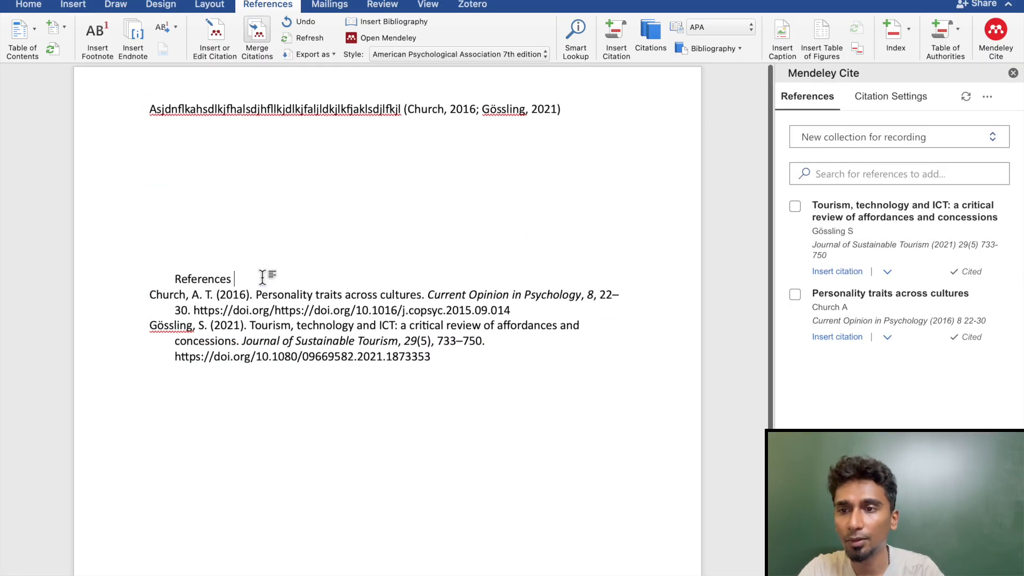
pyautogui.press('Return')
pyautogui.press('Return')
pyautogui.click(130, 279)
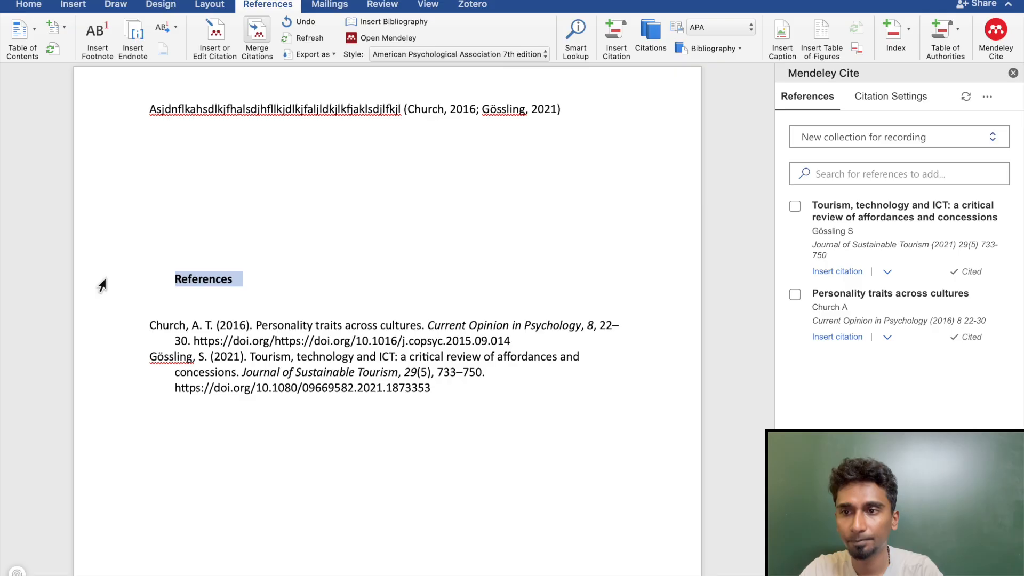
pyautogui.click(170, 282)
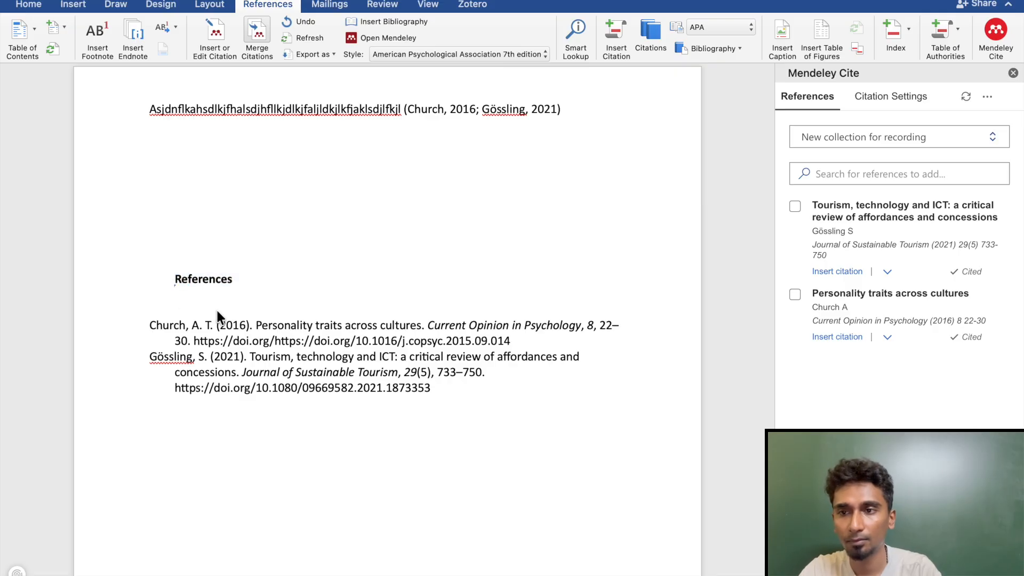
pyautogui.click(225, 296)
pyautogui.press('BackSpace')
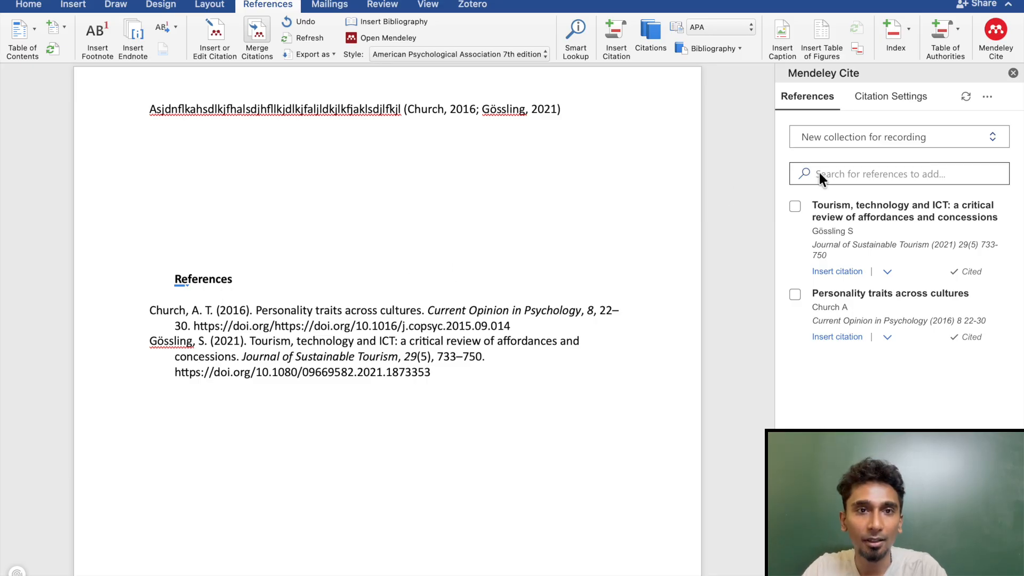
# Step: Change the Mendeley citation style to IEEE Reference Guide version 11.29.2023
pyautogui.click(891, 103)
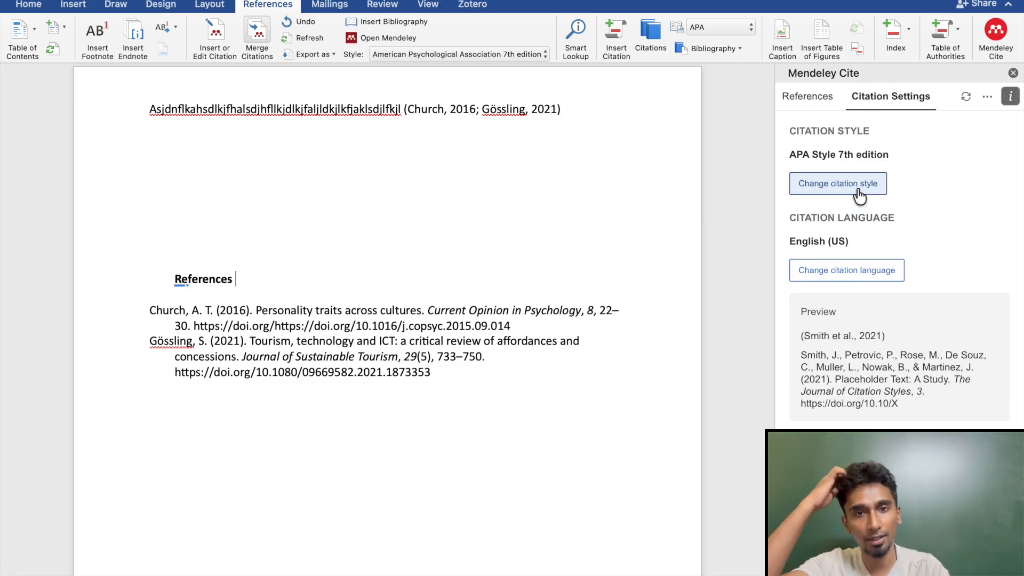
pyautogui.click(860, 191)
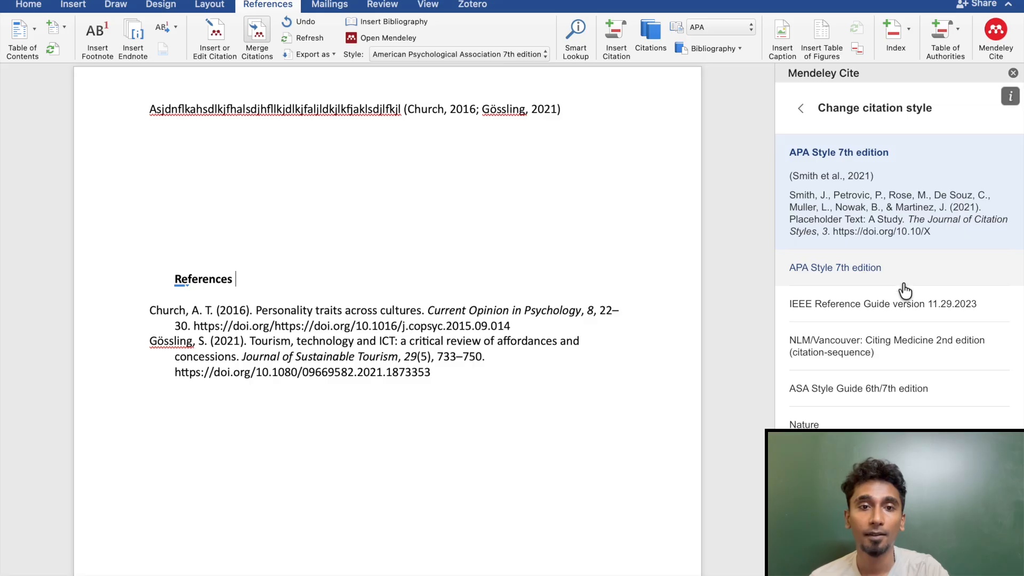
pyautogui.scroll(-4, 874, 320)
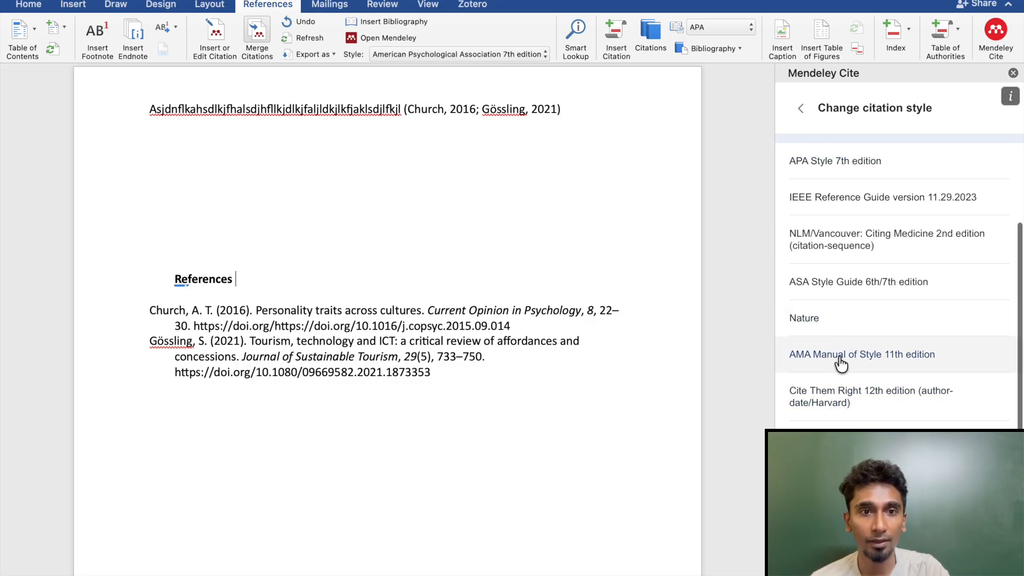
pyautogui.click(834, 197)
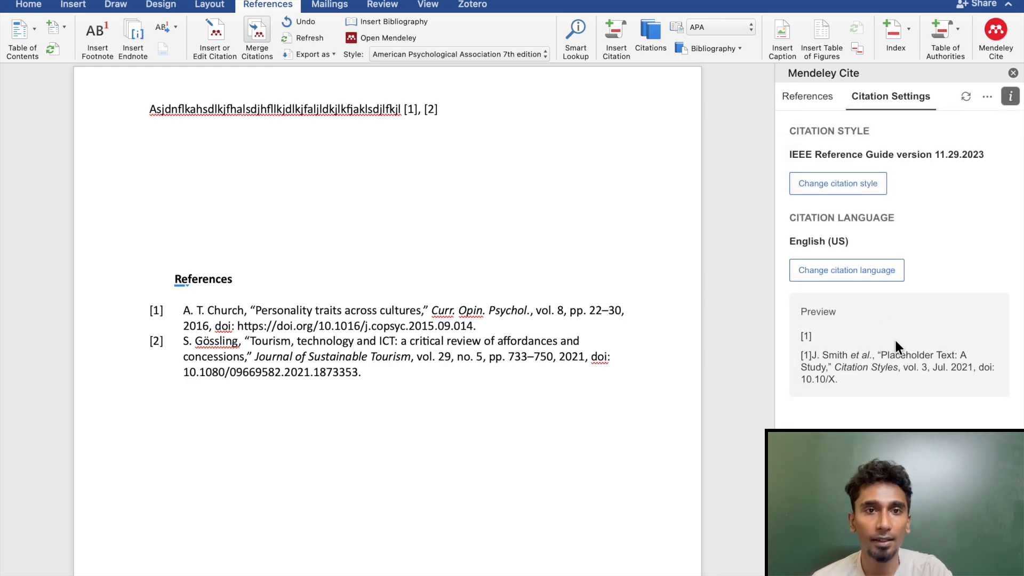
# Step: Set the citation style back to APA Style 7th edition and close the Mendeley Cite pane
pyautogui.click(826, 187)
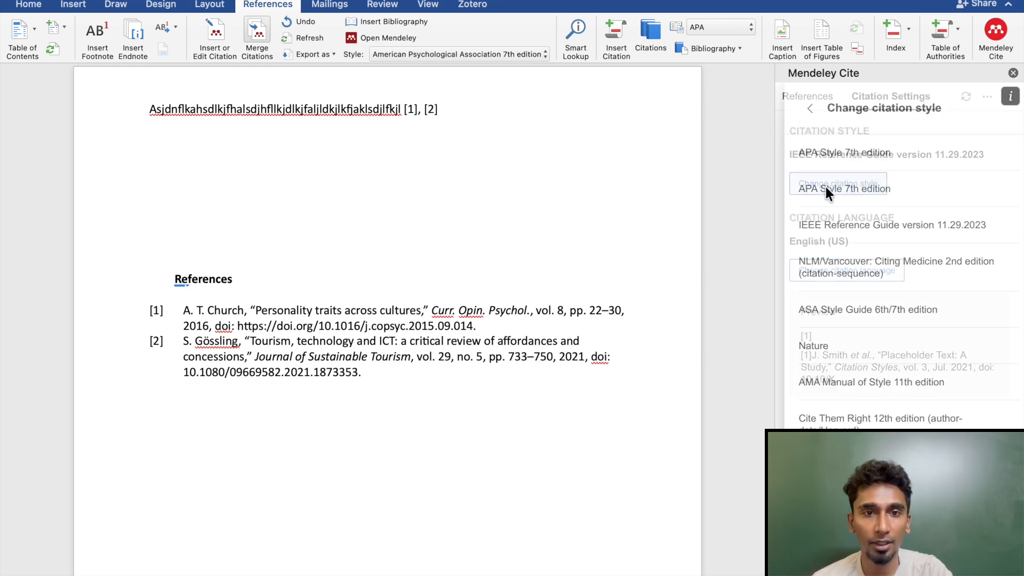
pyautogui.click(821, 156)
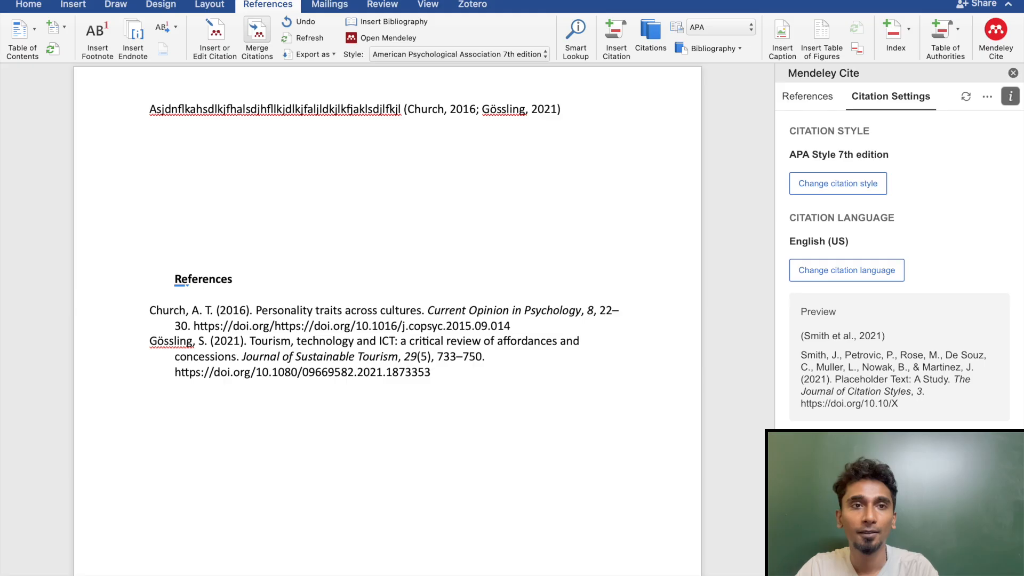
pyautogui.click(1010, 94)
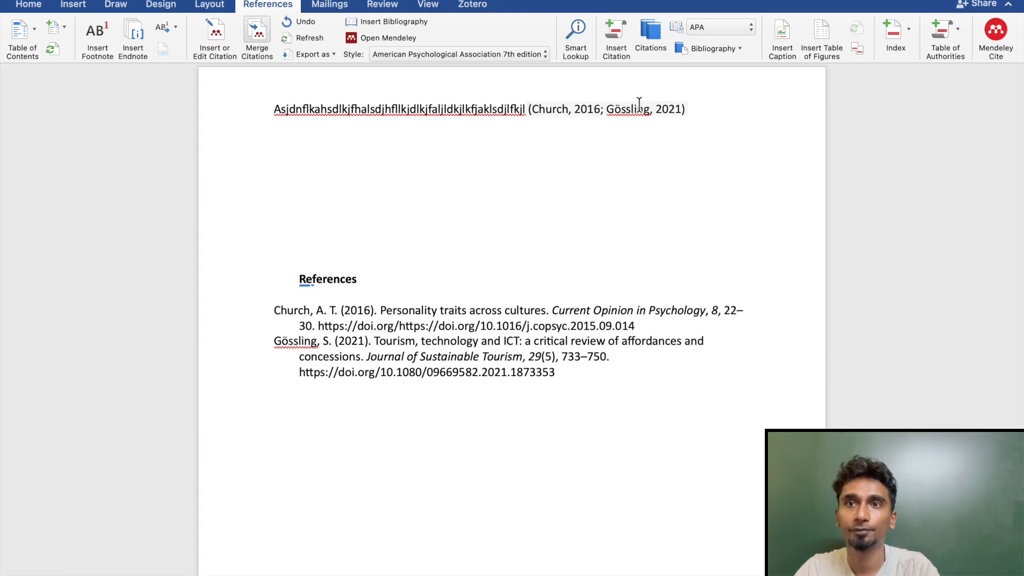